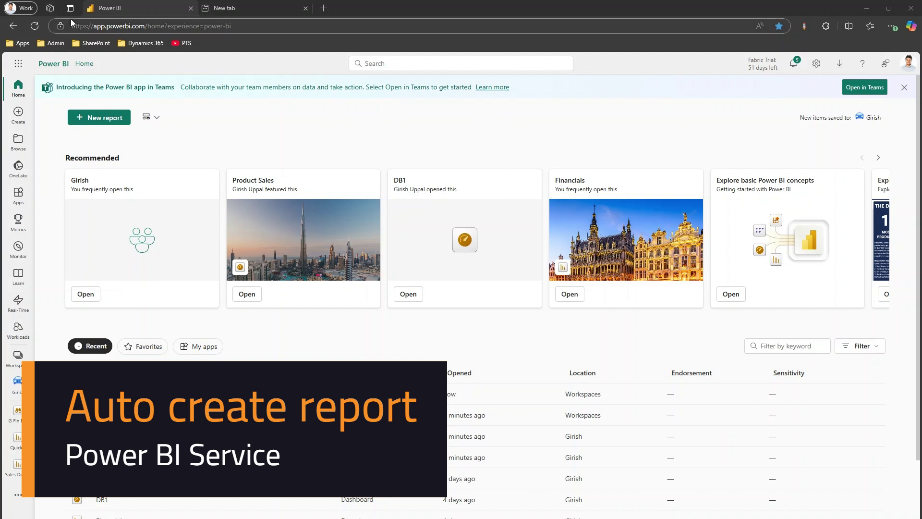
left_click_drag(73, 24, 148, 32)
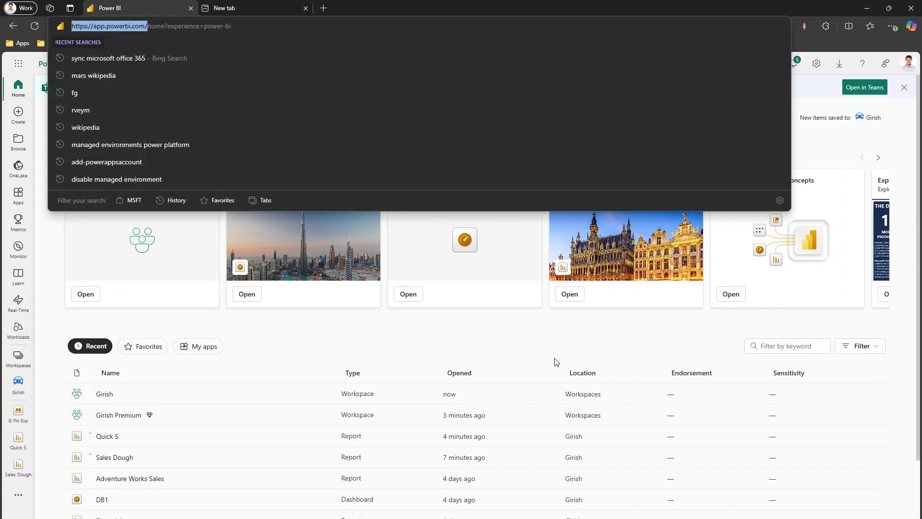
left_click(543, 342)
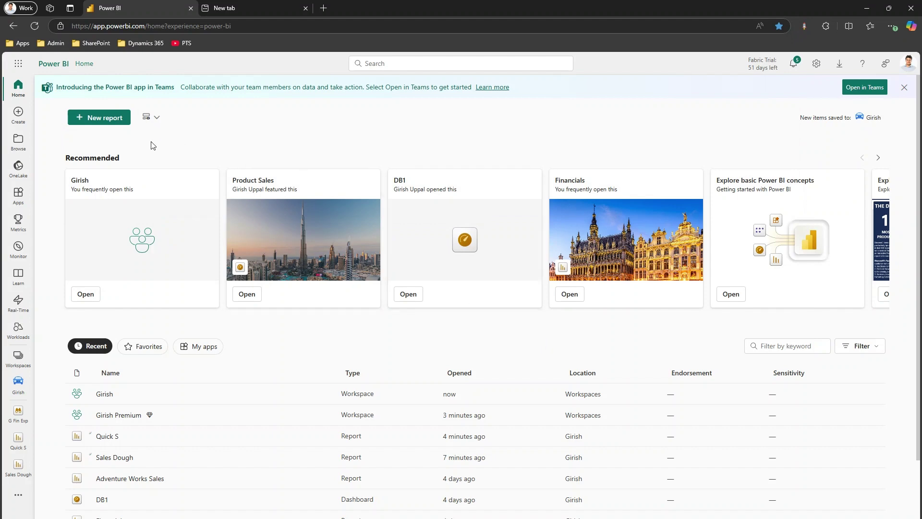
scroll(159, 168, "down", 3)
scroll(158, 170, "up", 3)
Open the pinned workspace and slightly enlarge the area that lists its items
left_click(17, 358)
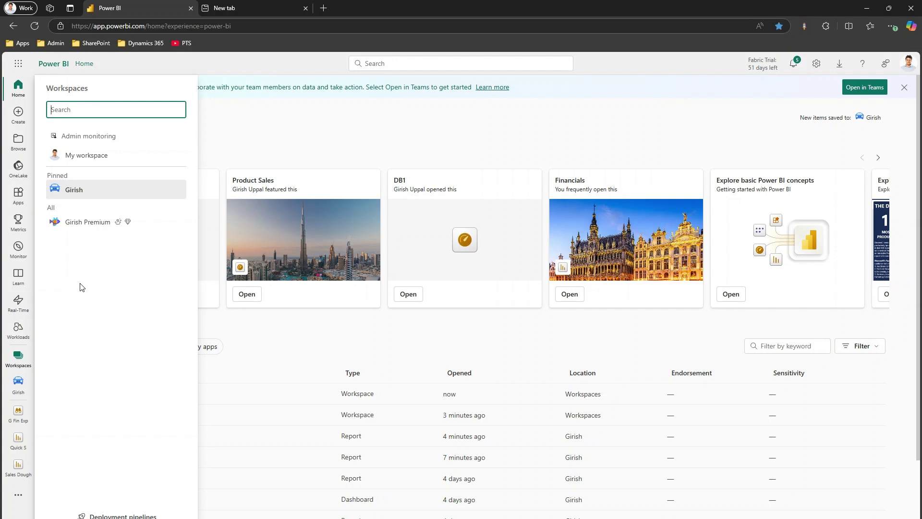
left_click(107, 191)
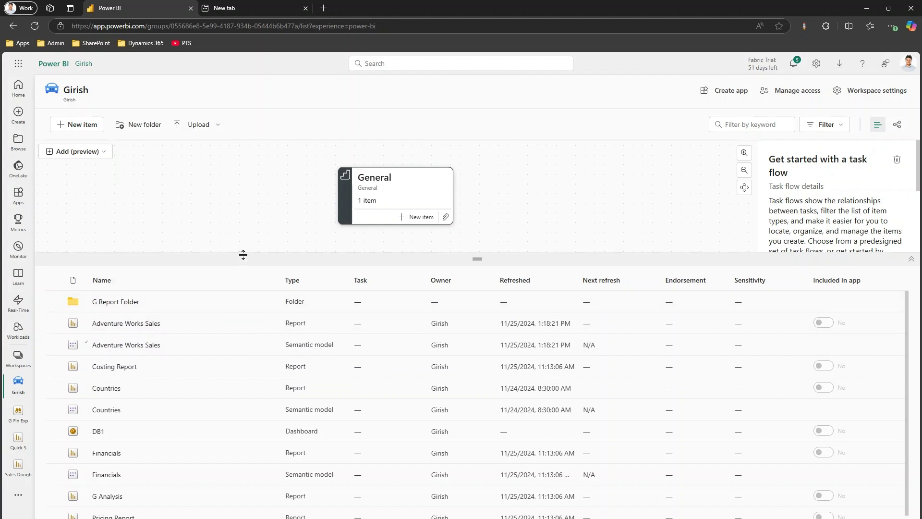
left_click_drag(243, 255, 243, 241)
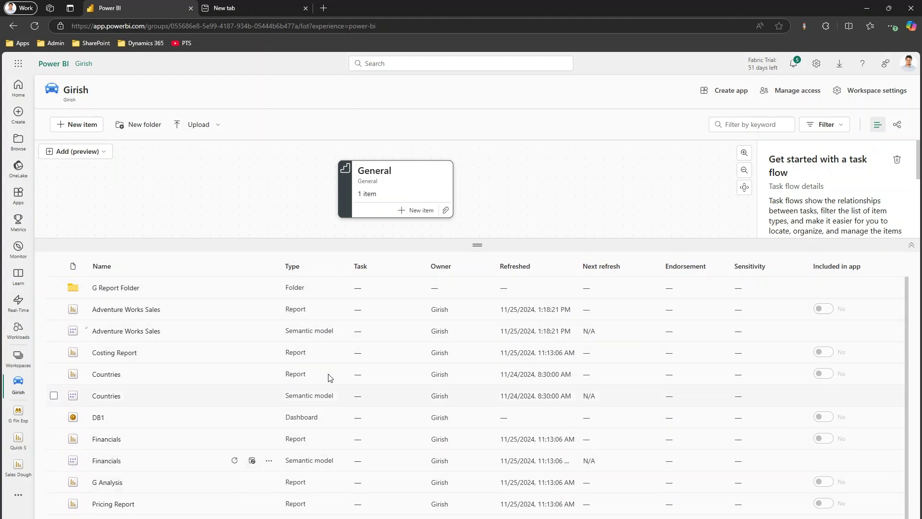
Sort the workspace items by type in descending order so that semantic models come before reports
left_click(296, 267)
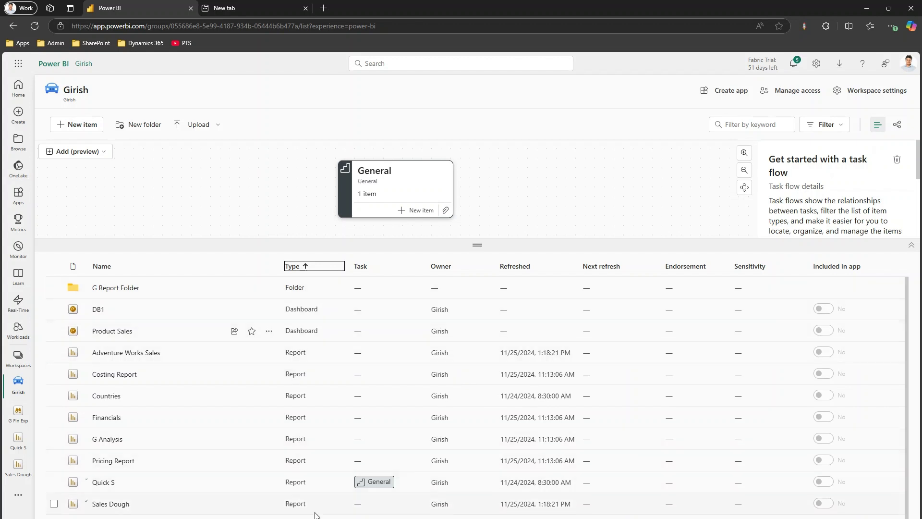
scroll(311, 509, "down", 1)
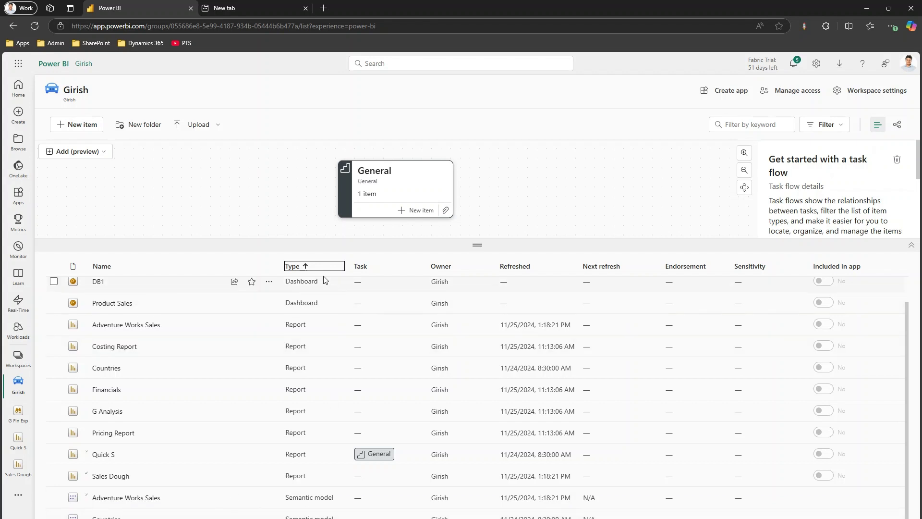
left_click(308, 268)
scroll(184, 336, "up", 1)
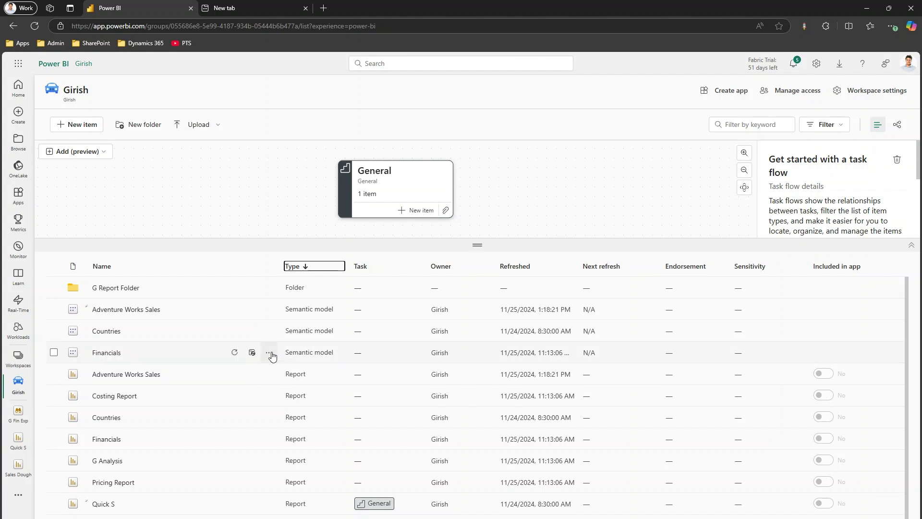
Examine the report creation options offered for the Financials semantic model
left_click(269, 353)
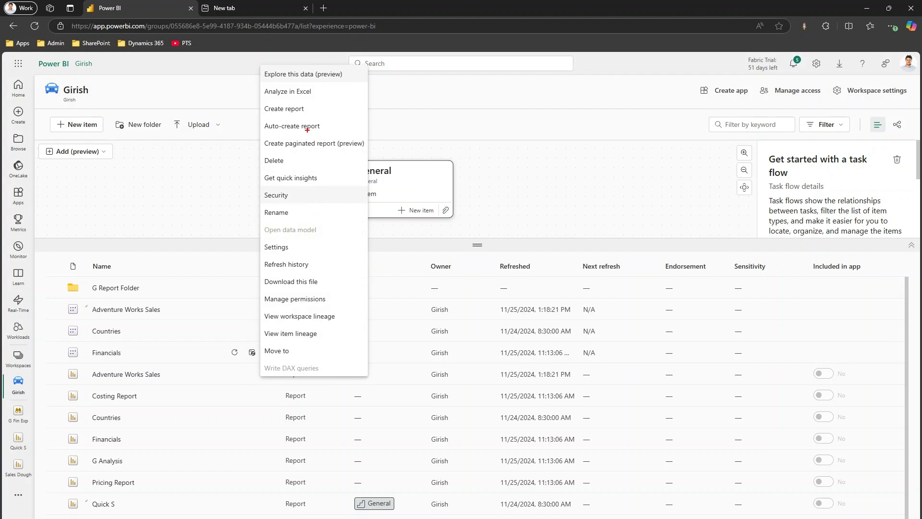
mouse_move(259, 101)
left_mouse_down()
mouse_move(288, 124)
mouse_move(340, 133)
left_mouse_up()
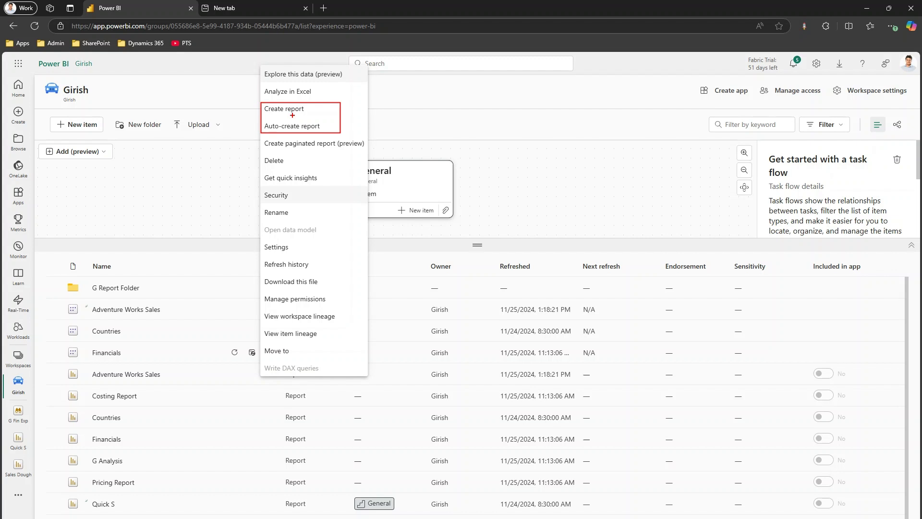
mouse_move(312, 109)
left_mouse_down()
mouse_move(325, 103)
mouse_move(352, 124)
left_mouse_up()
key("Escape")
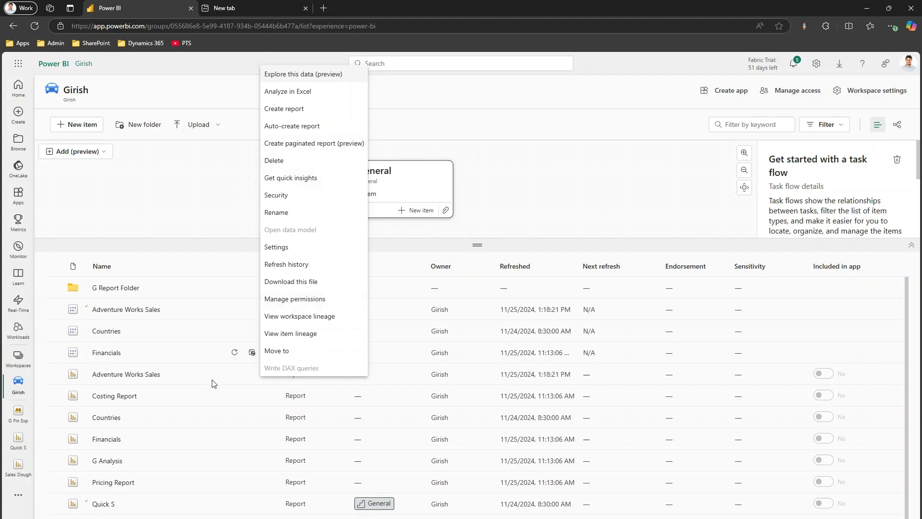
left_click(247, 361)
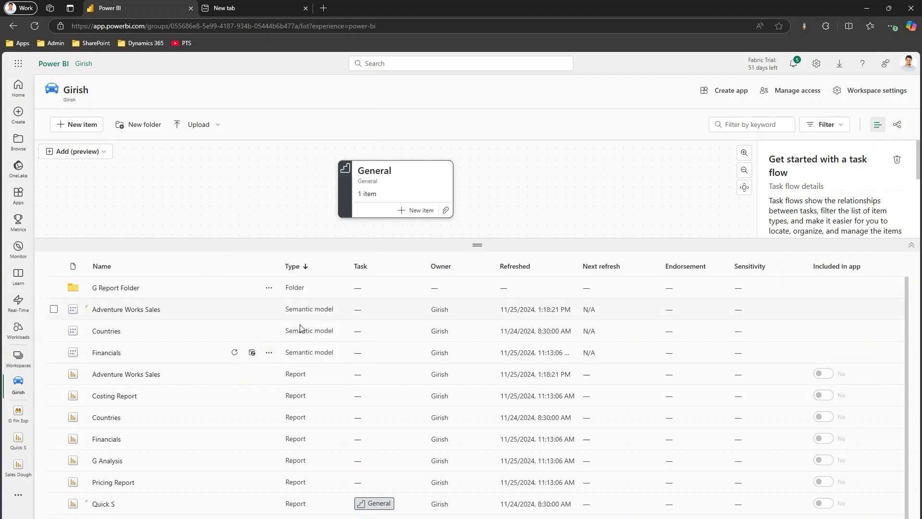
Create a blank report from the Financials semantic model and show the fields of the financials table
left_click(268, 353)
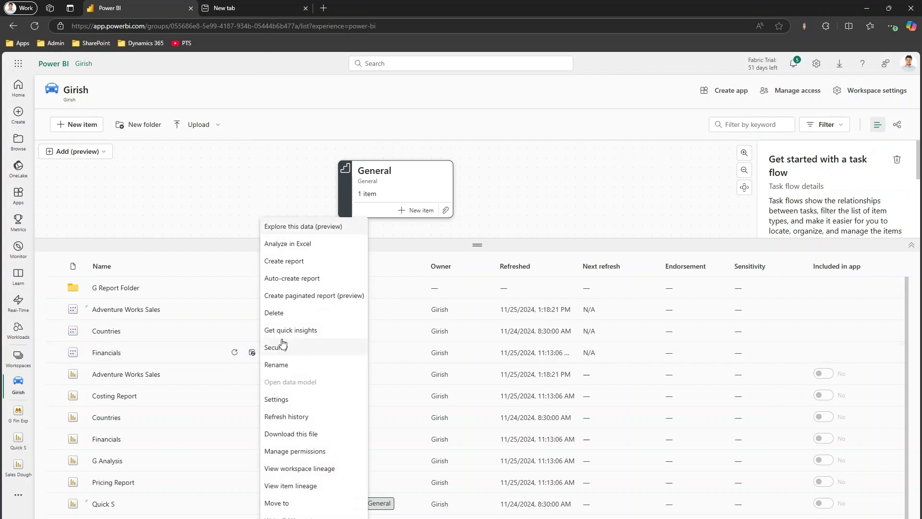
left_click(313, 261)
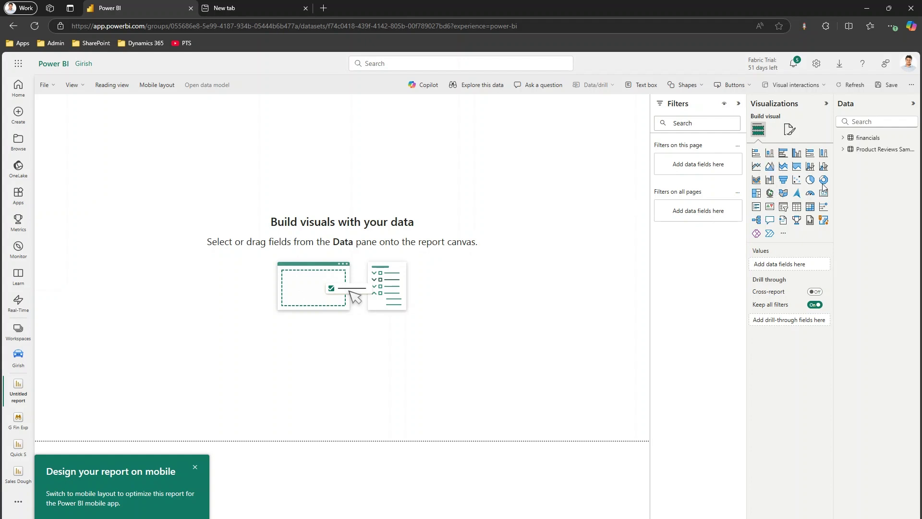
left_click(846, 138)
left_click(845, 139)
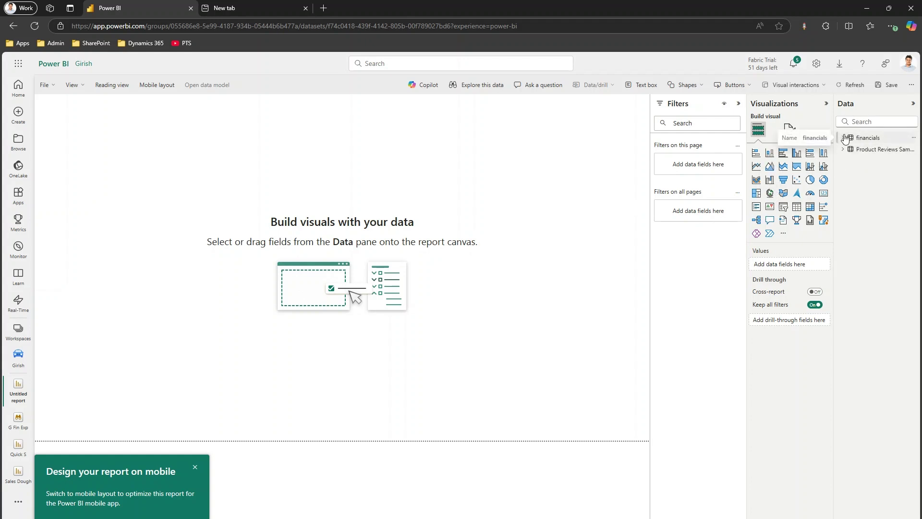
left_click(843, 151)
left_click(844, 151)
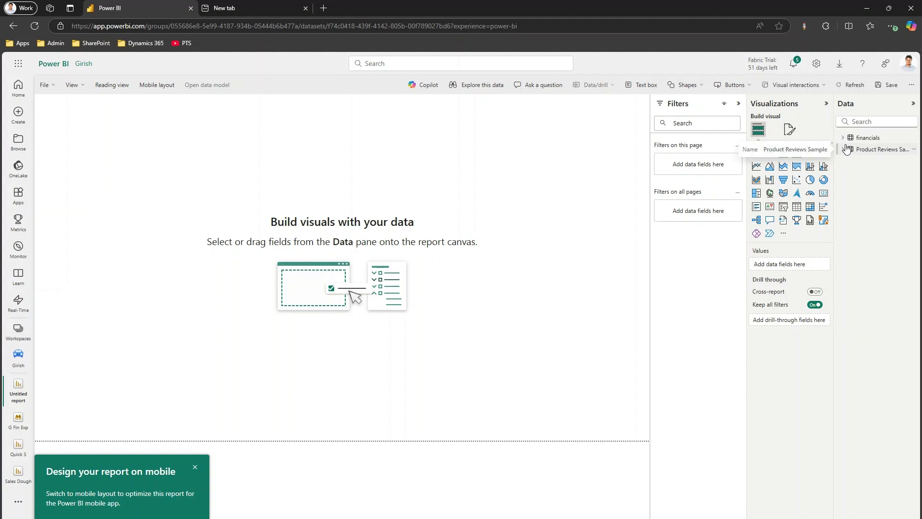
left_click(844, 139)
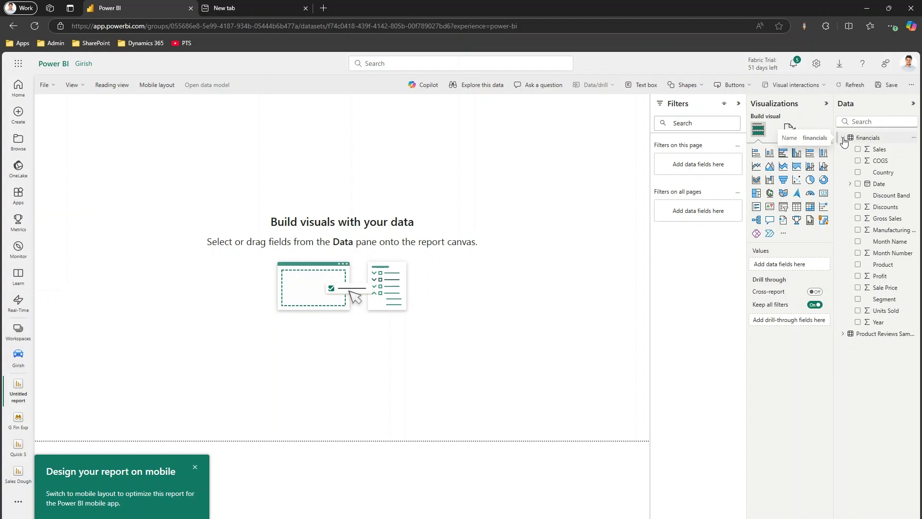
Build a table visual on the page with the financials fields Country, Product and Gross Sales
left_click(858, 173)
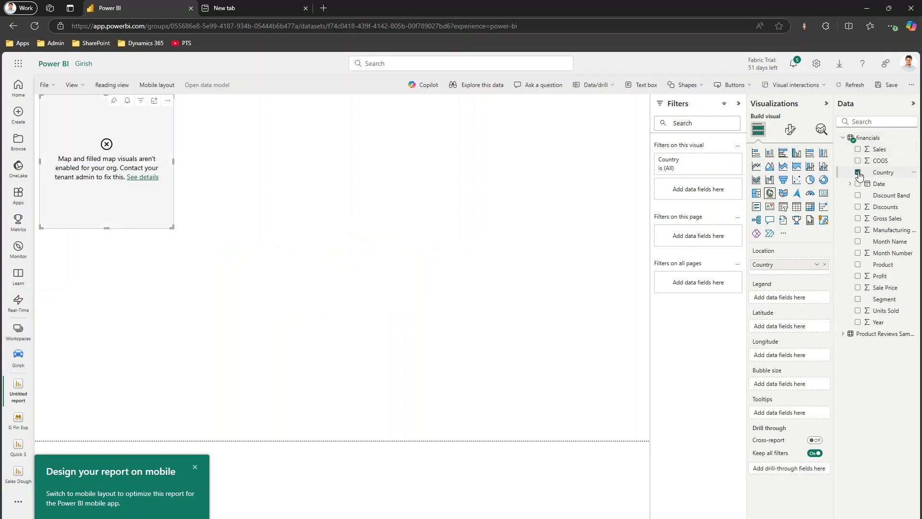
left_click_drag(119, 130, 245, 186)
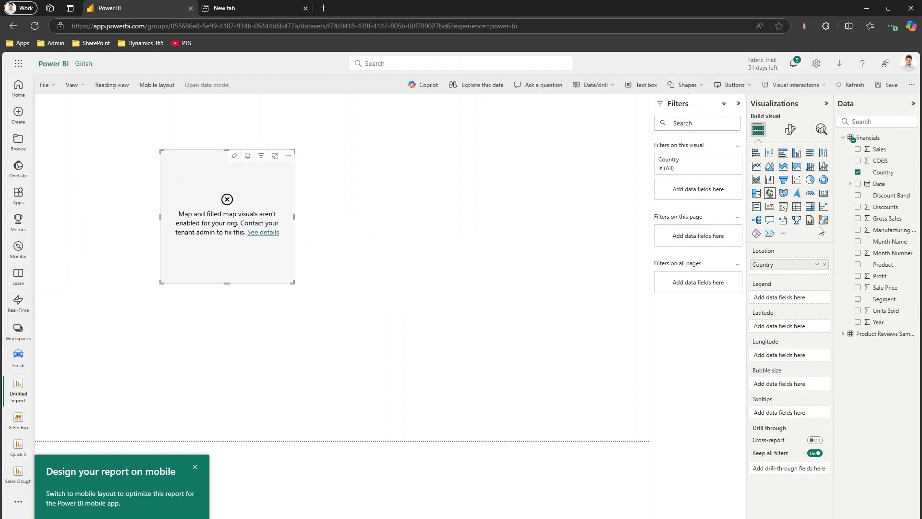
left_click(797, 208)
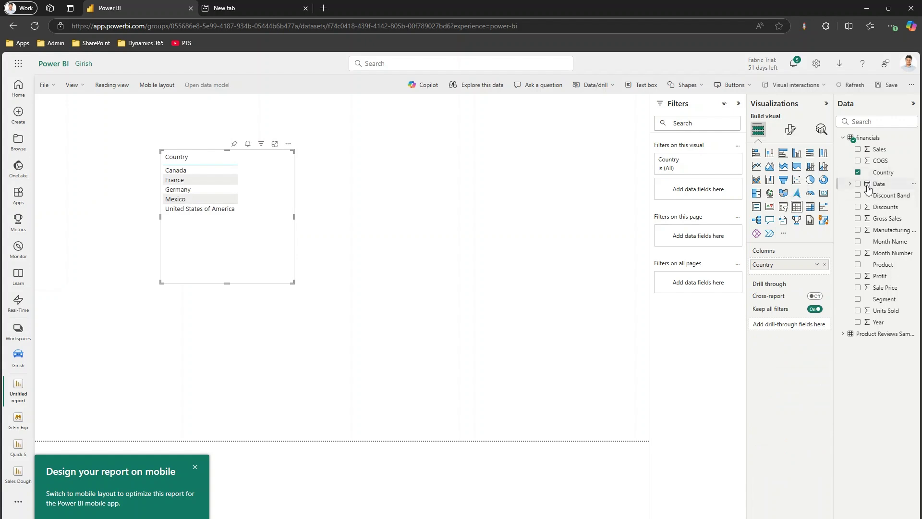
left_click(858, 264)
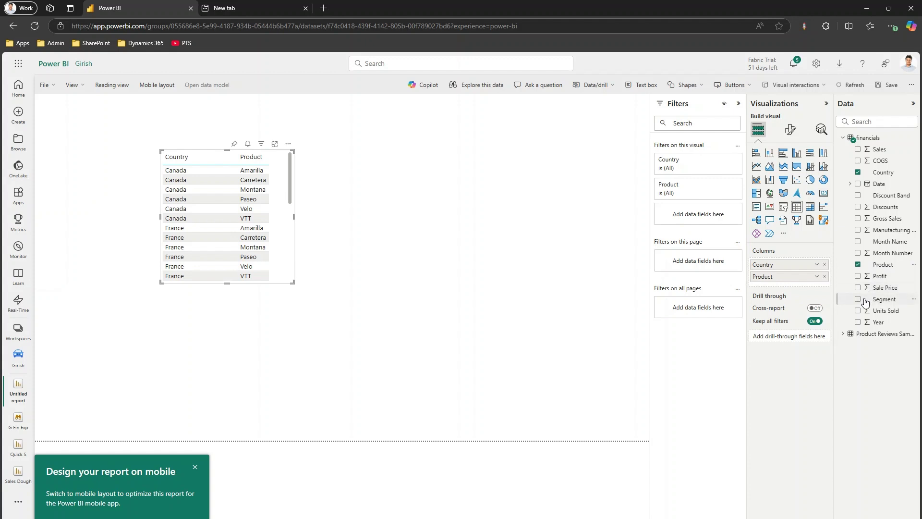
left_click(859, 219)
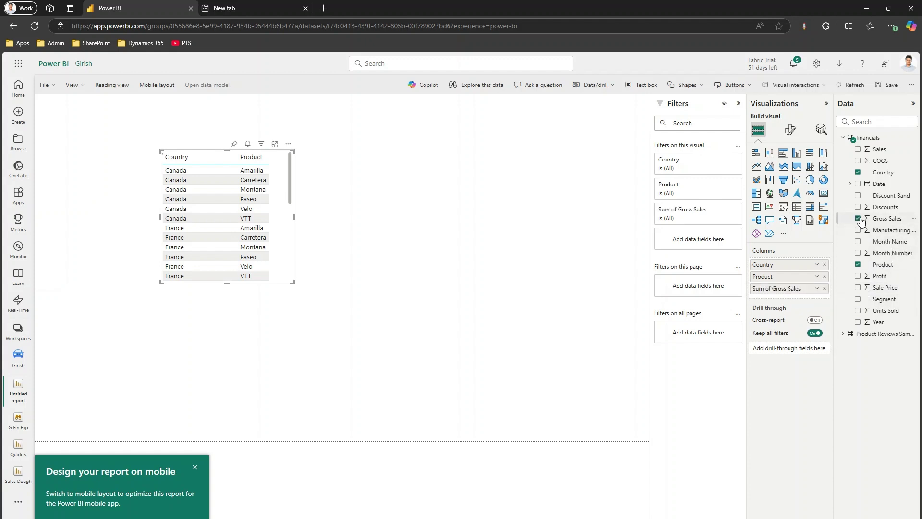
Make the table visual taller and wide enough for all three columns, and place it on the left part of the page
left_click_drag(292, 283, 474, 378)
left_click_drag(374, 314, 298, 292)
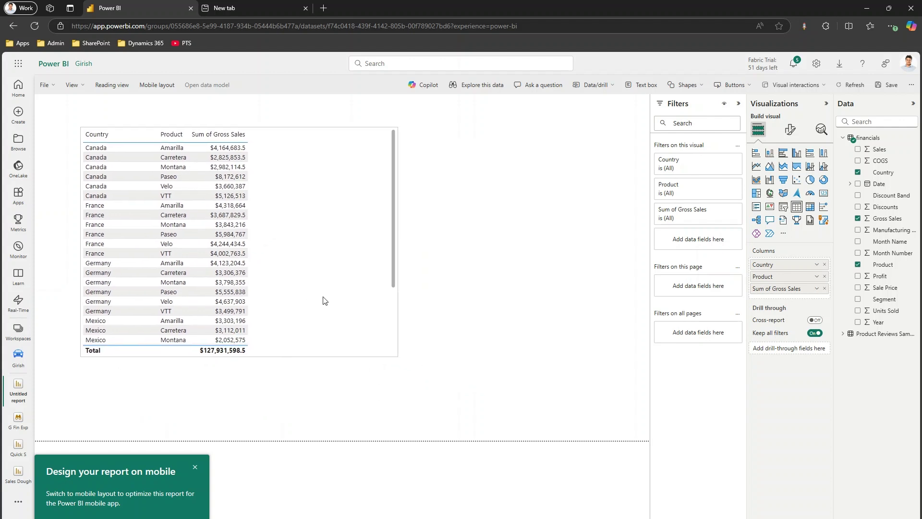
left_click_drag(398, 356, 289, 396)
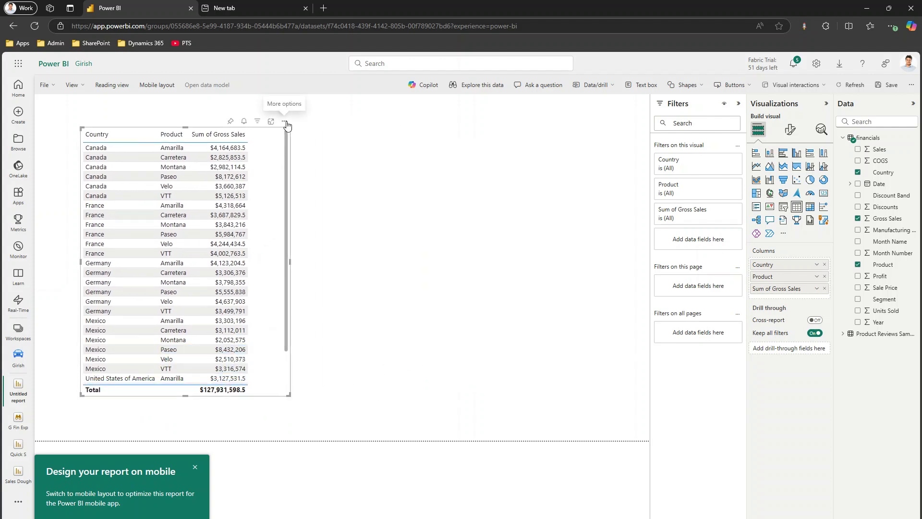
left_click(284, 122)
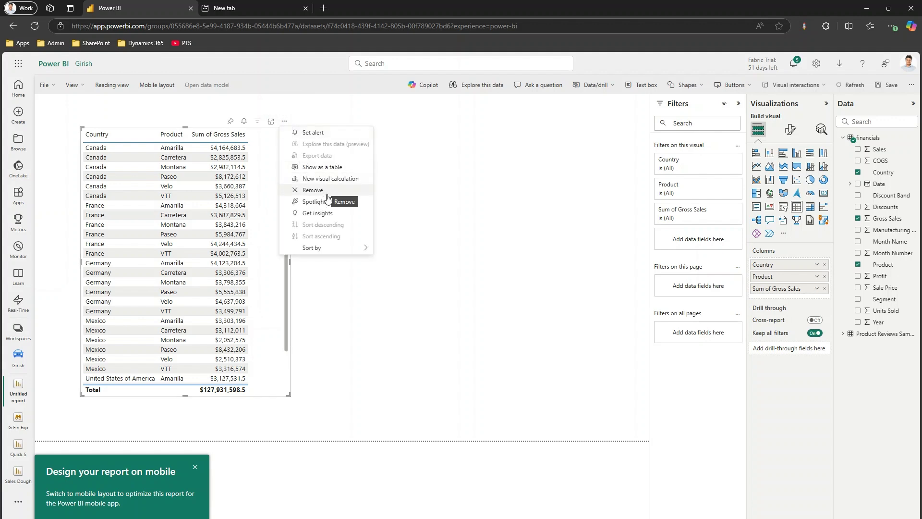
left_click(435, 259)
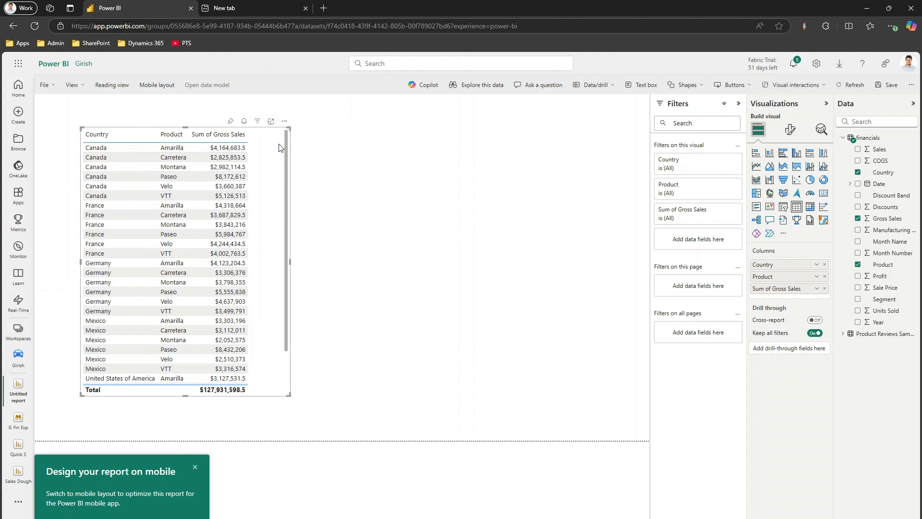
Duplicate the table visual, place the copy beside the original, convert it to a donut chart and widen it
left_click(424, 173)
key("ctrl+a")
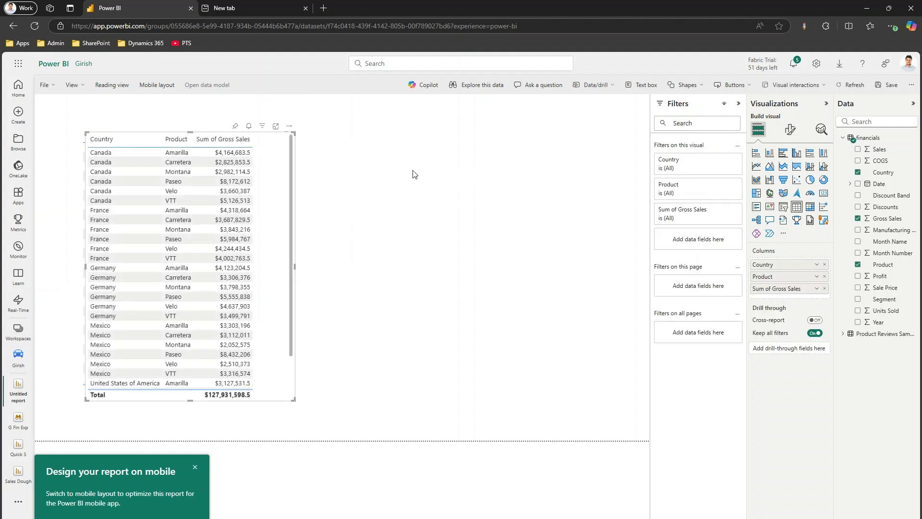
key("ctrl+c")
key("ctrl+v")
left_click_drag(279, 173, 511, 171)
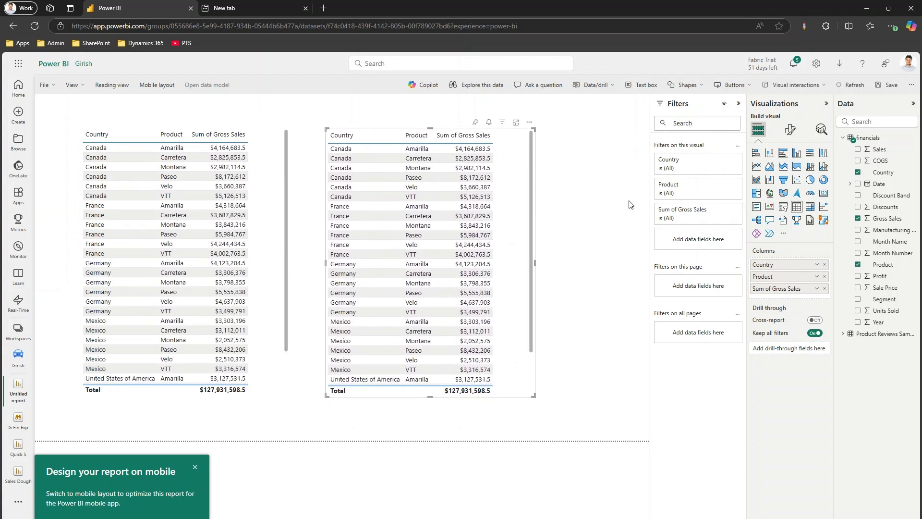
left_click(823, 181)
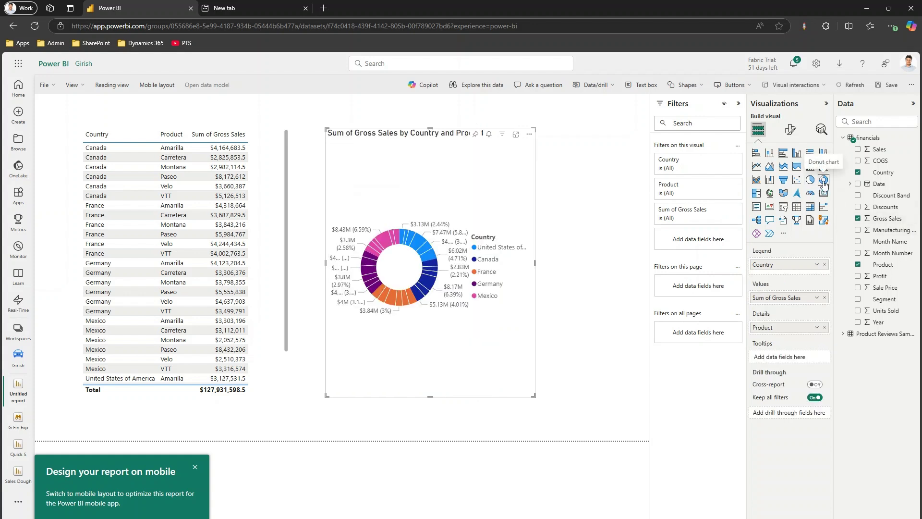
left_click_drag(533, 395, 617, 335)
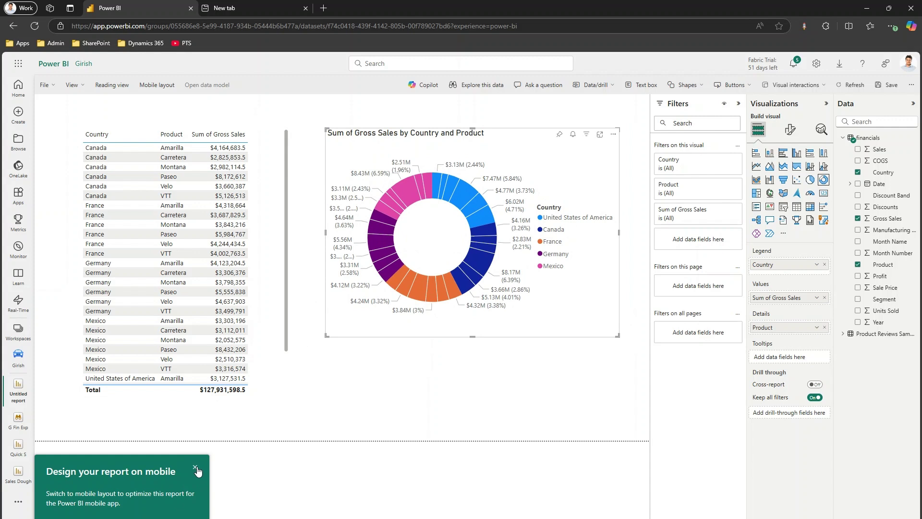
Delete all visuals from the page and bring back only the table of gross sales by country and product
key("ctrl+a")
key("Delete")
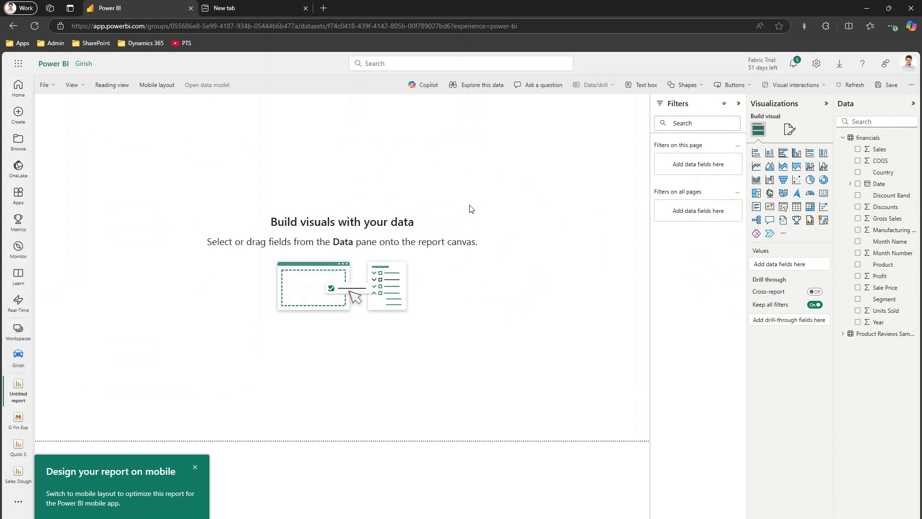
key("ctrl+z")
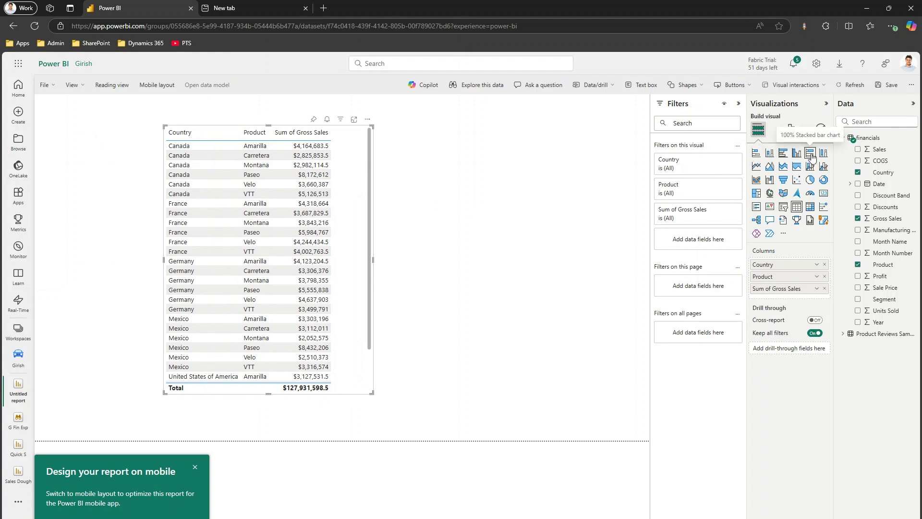
Convert the table visual to a stacked column chart, widen it across the page and shift it left to fit
left_click(770, 153)
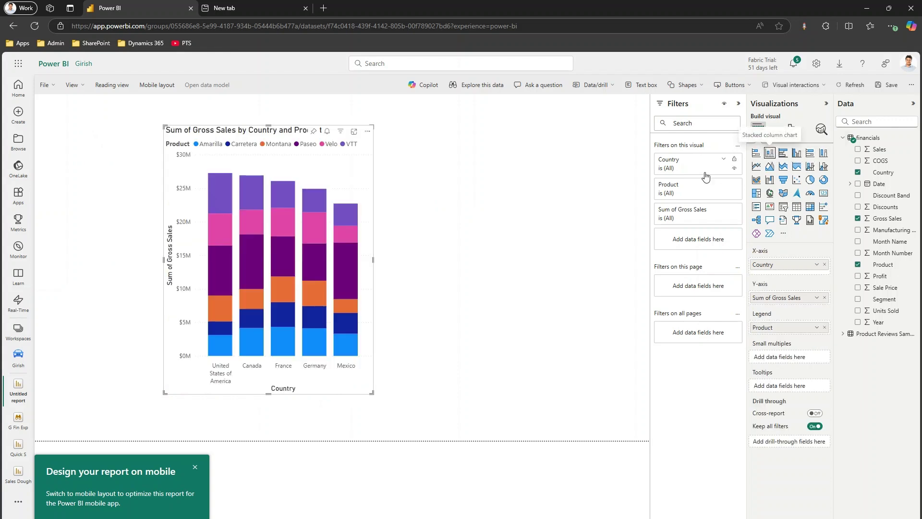
left_click_drag(372, 391, 649, 393)
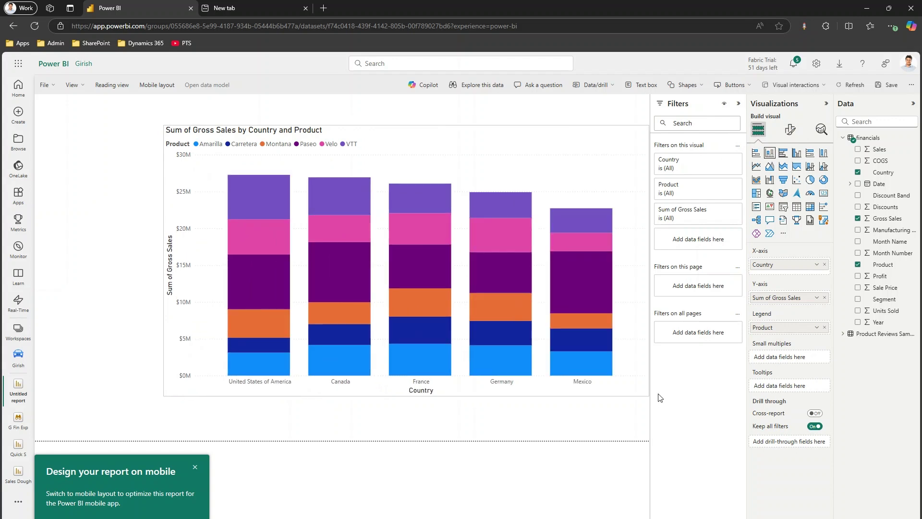
left_click_drag(477, 148, 410, 149)
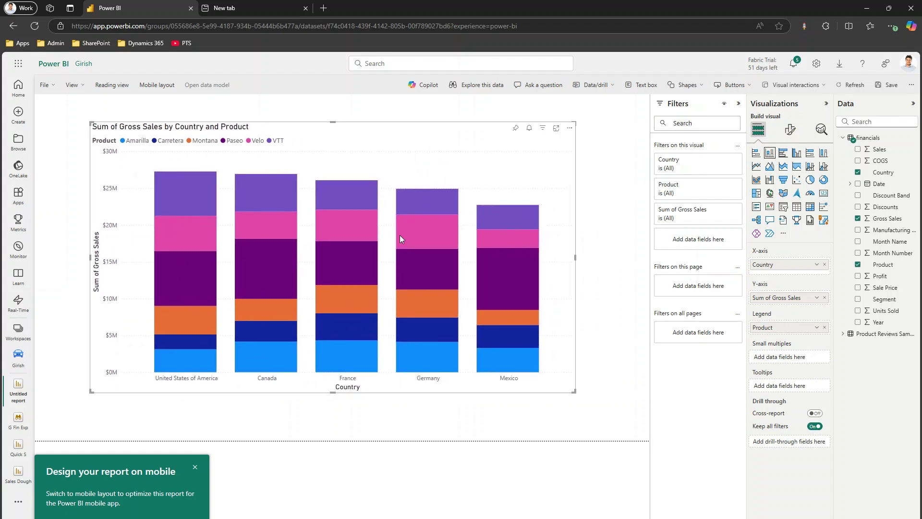
Dismiss the mobile layout tip and save the report in the current workspace as Gross Sales Report
left_click(196, 469)
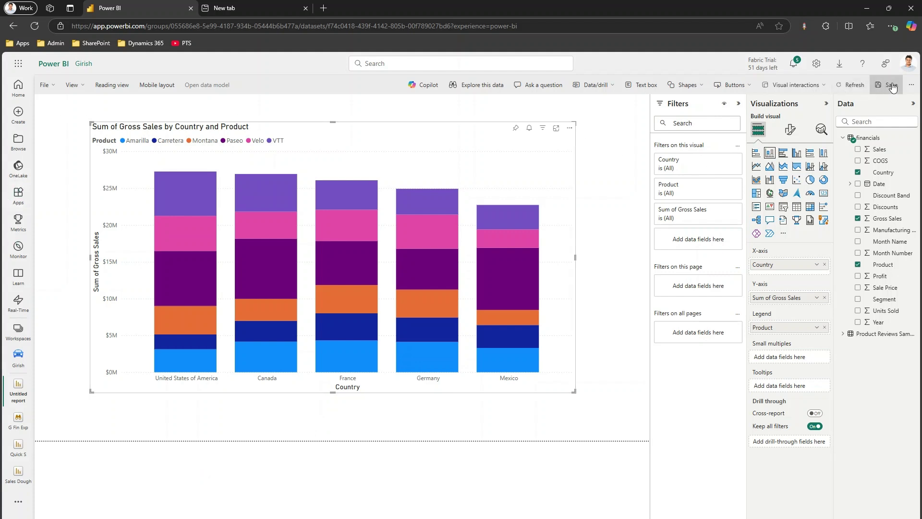
left_click(911, 85)
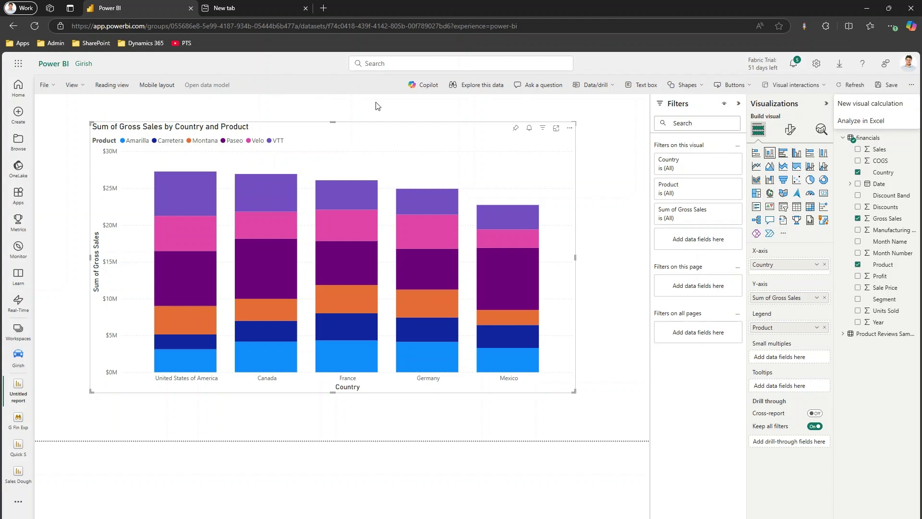
left_click(887, 85)
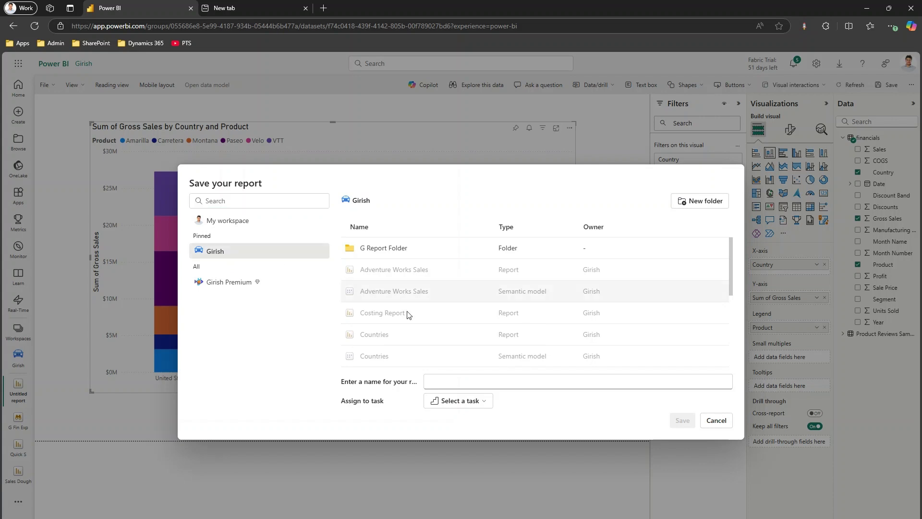
left_click(469, 378)
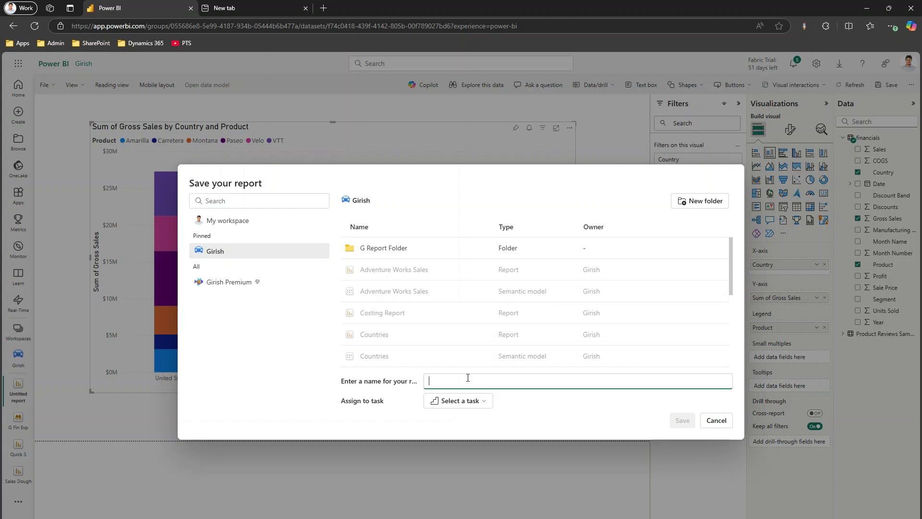
type("Gross Sales Report")
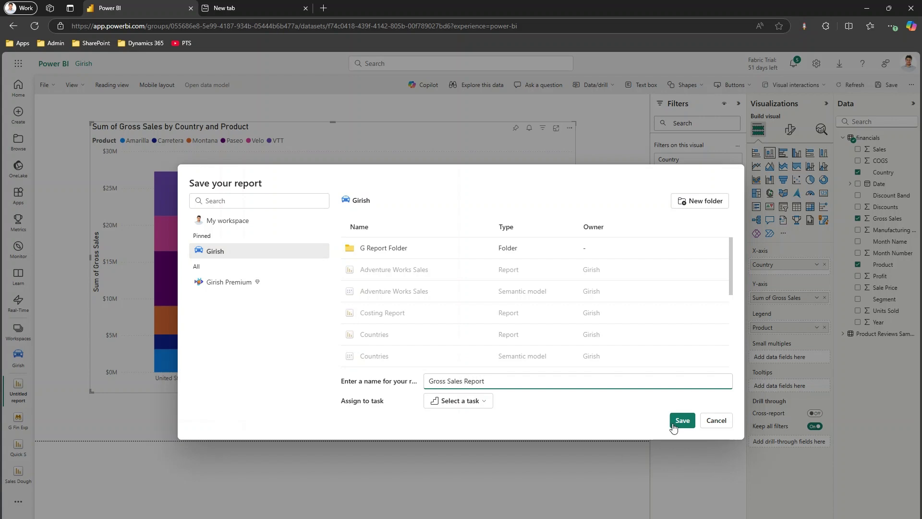
left_click(683, 420)
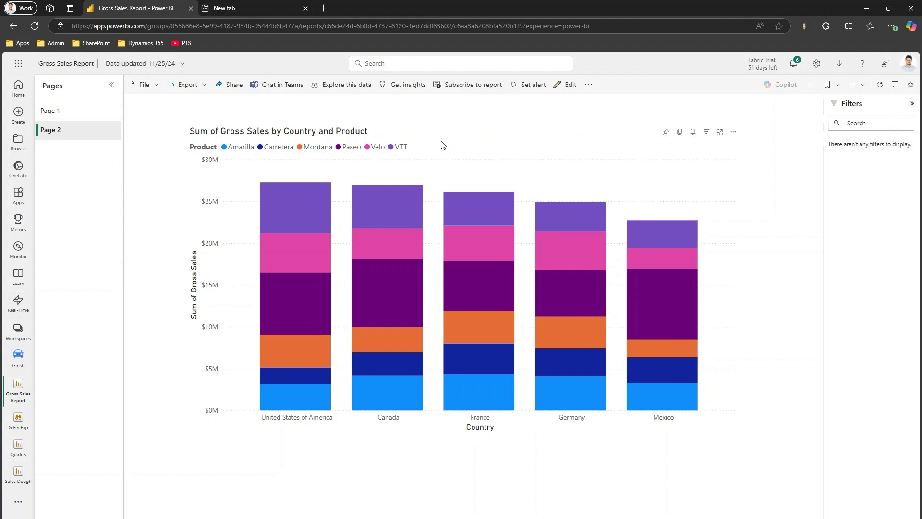
Switch the saved report to editing, save it again and check its file options
left_click(154, 86)
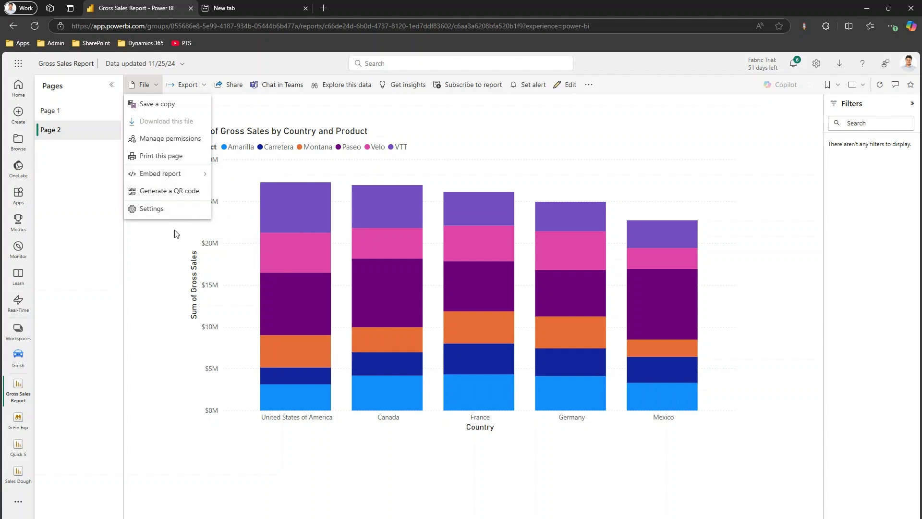
left_click(627, 140)
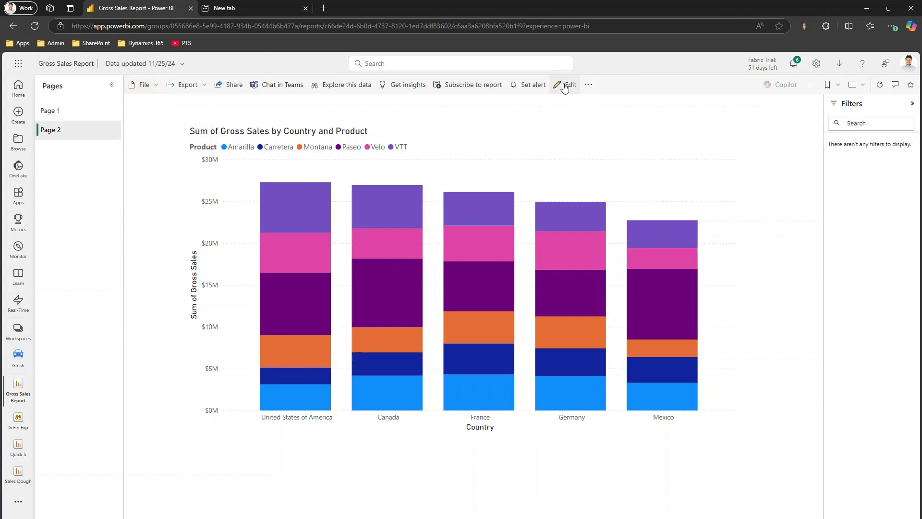
left_click(565, 86)
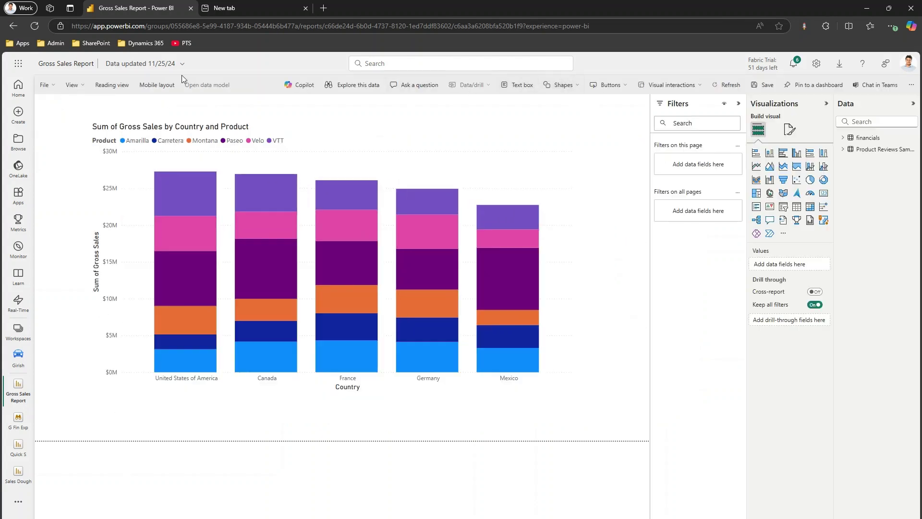
left_click(57, 86)
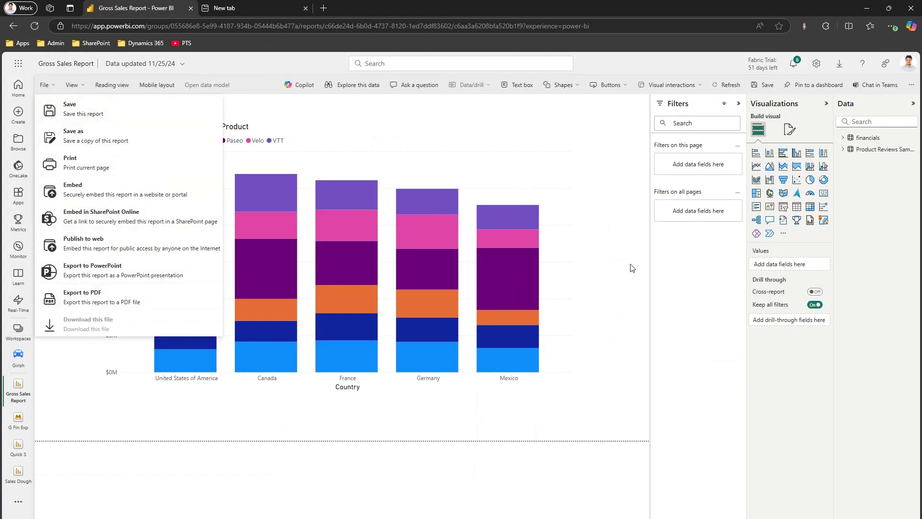
left_click(758, 89)
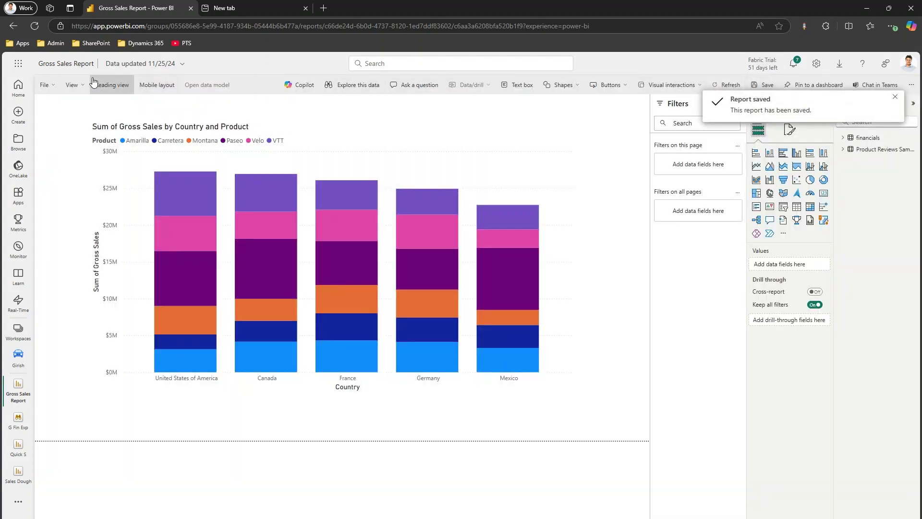
left_click(54, 85)
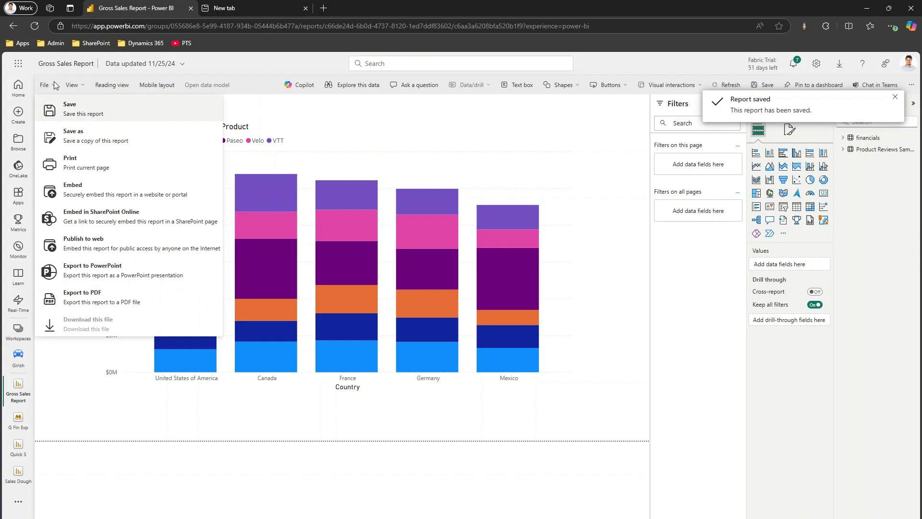
left_click(362, 111)
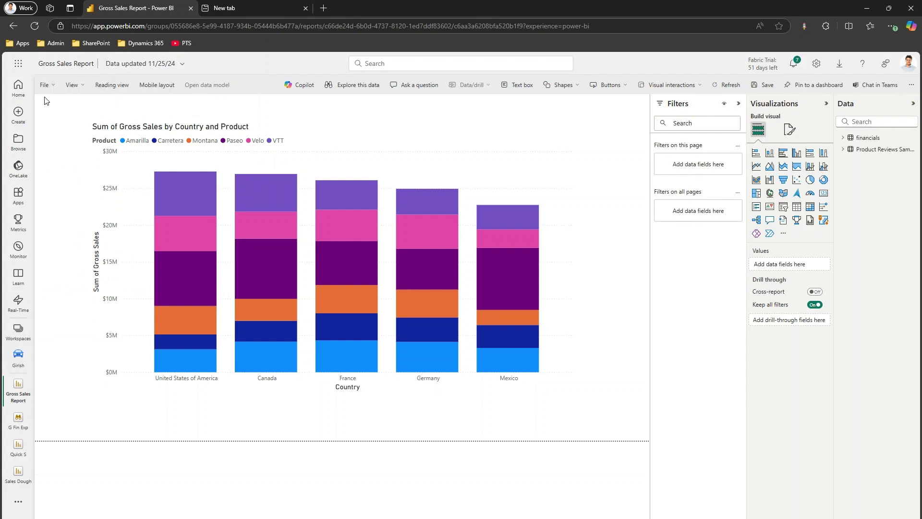
Return to the workspace, find Gross Sales Report in the item list and show its available options
left_click(18, 357)
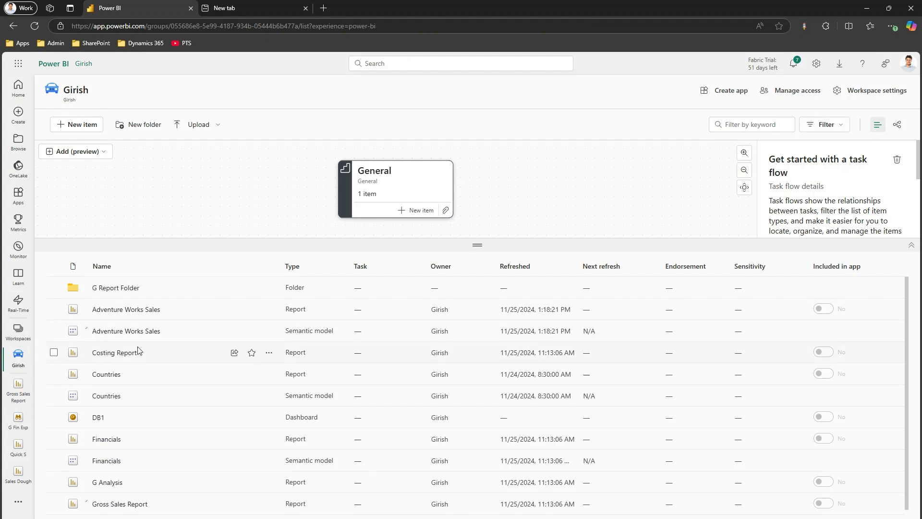
scroll(164, 438, "down", 1)
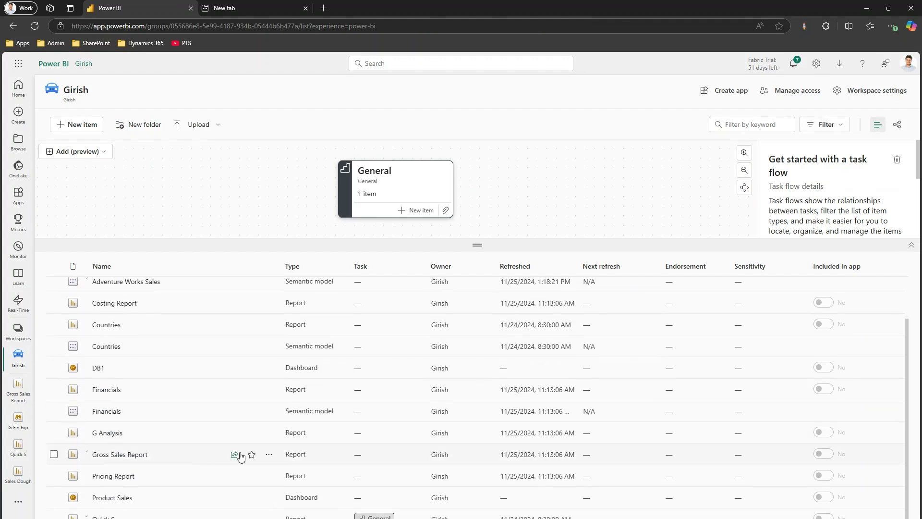
left_click(268, 455)
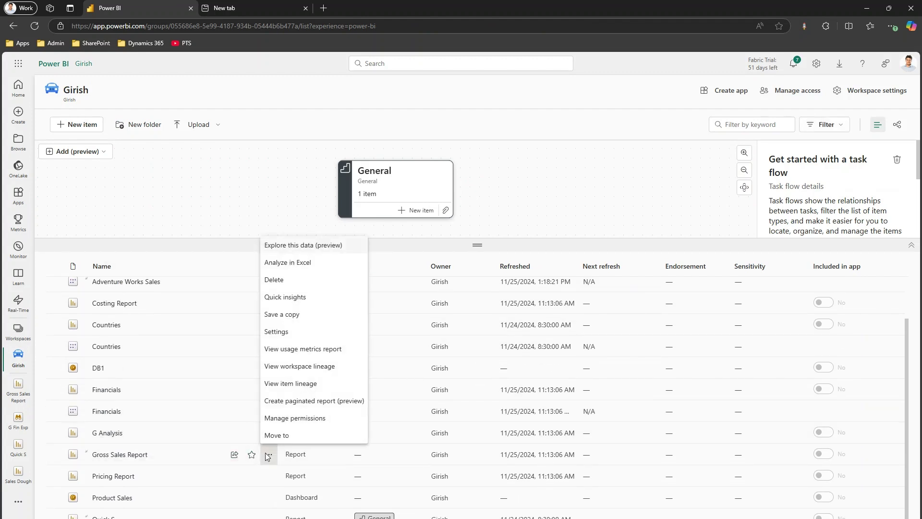
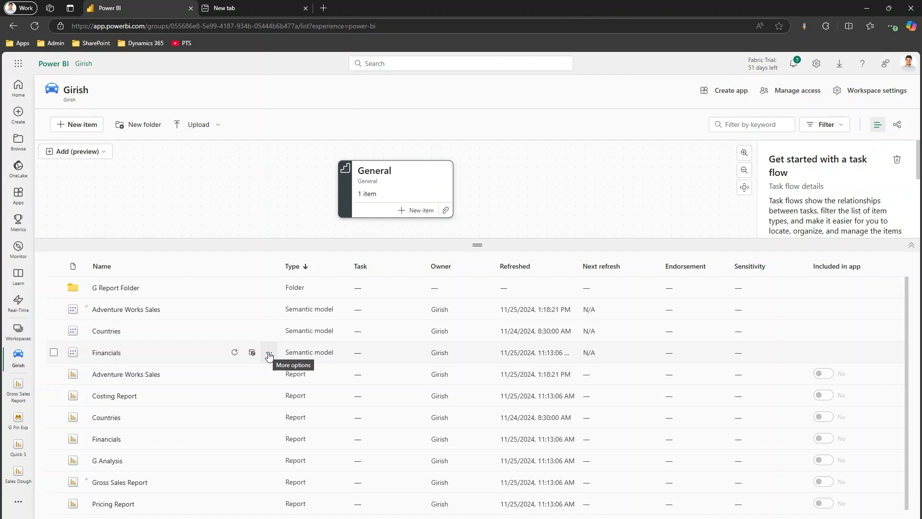
Auto-create a report from the Financials semantic model
left_click(269, 355)
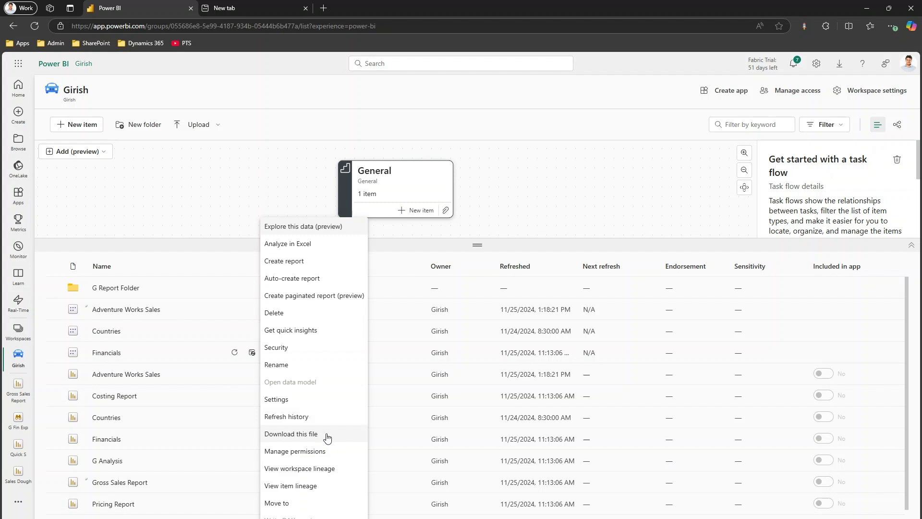
left_click(575, 181)
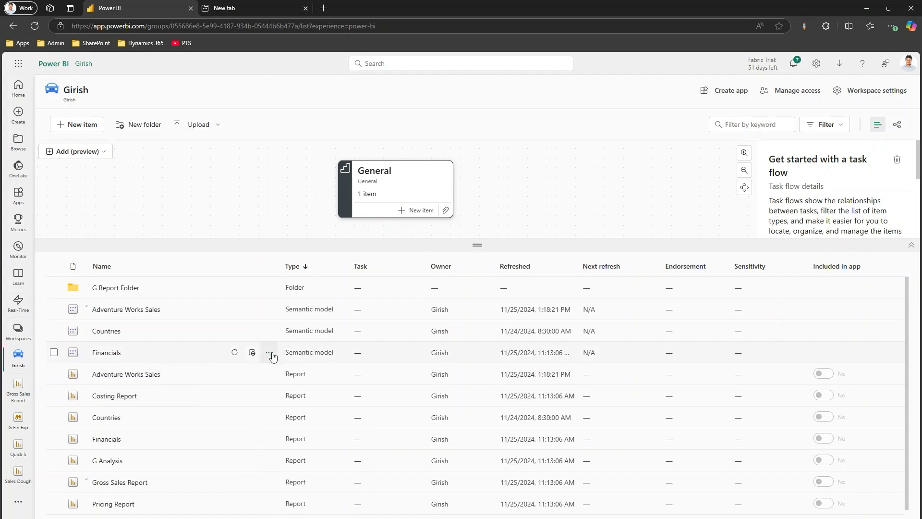
left_click(268, 354)
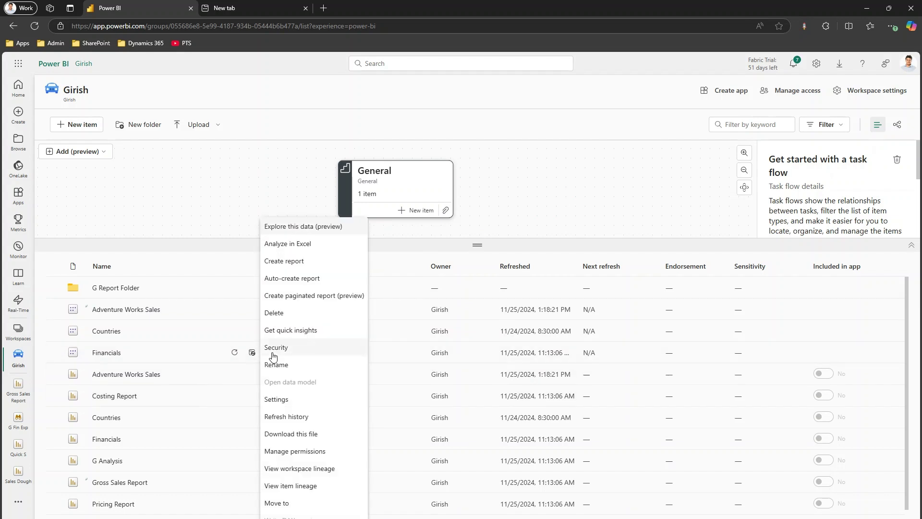
left_click(301, 279)
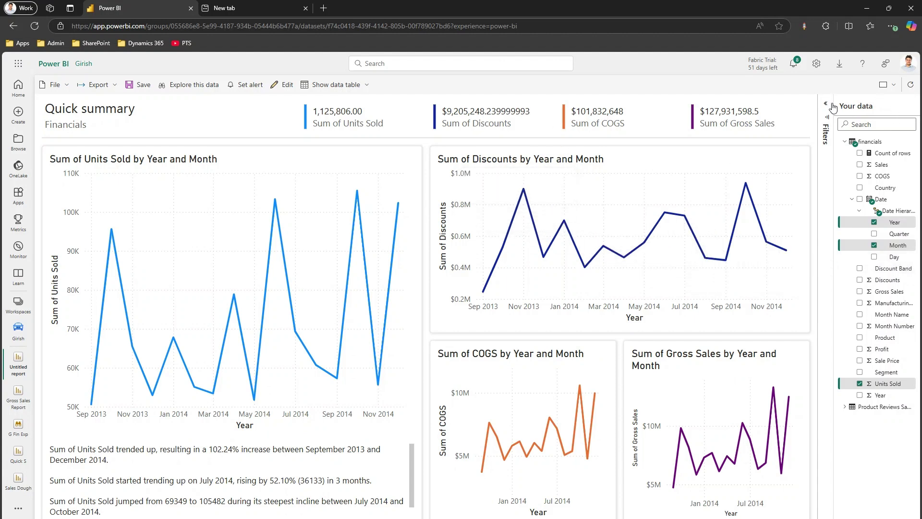
Examine the auto-created report's file options and the additional options of the Units Sold and COGS charts
left_click(64, 87)
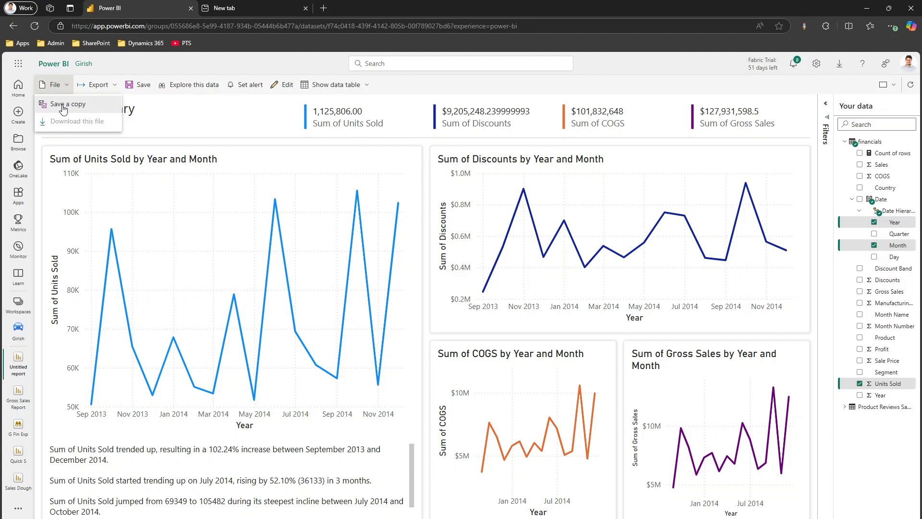
left_click(166, 65)
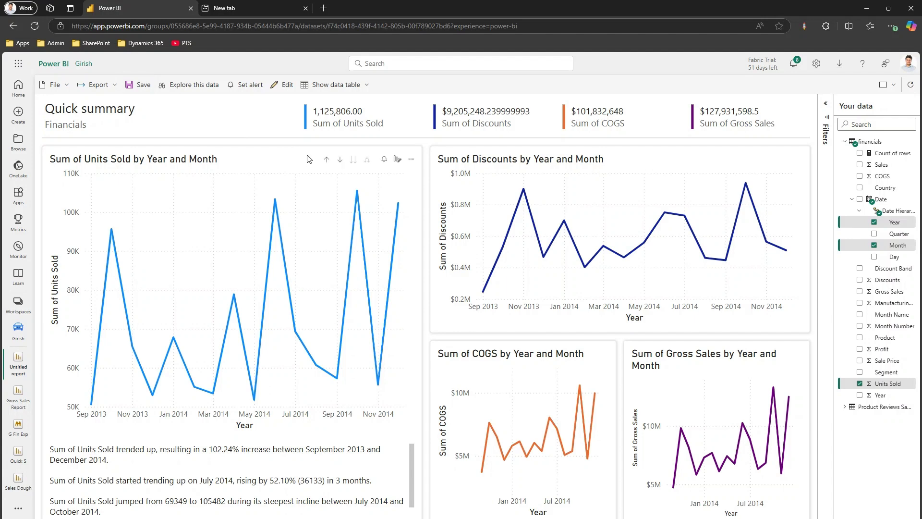
left_click(411, 160)
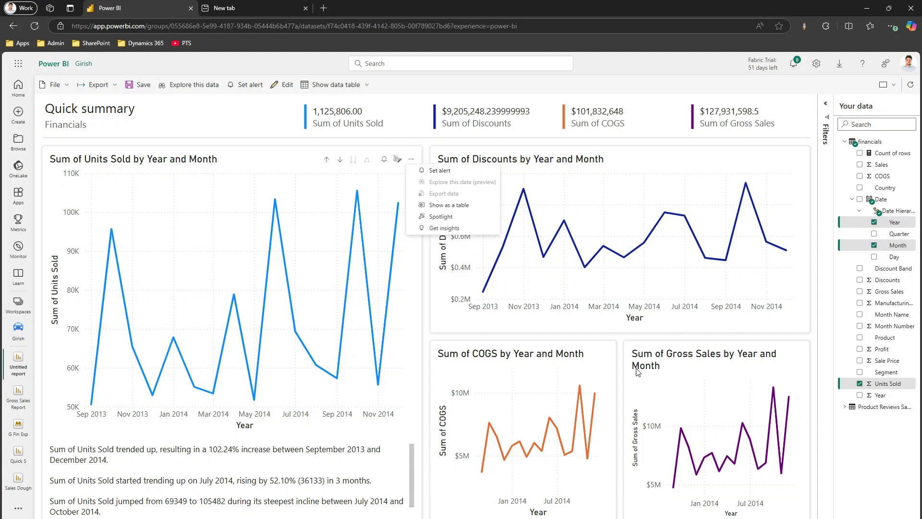
left_click(607, 358)
left_click(606, 355)
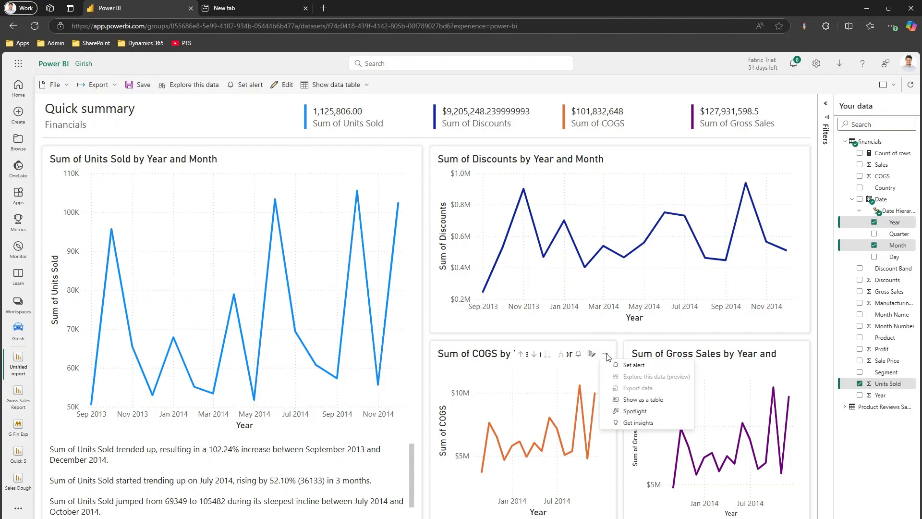
left_click(605, 354)
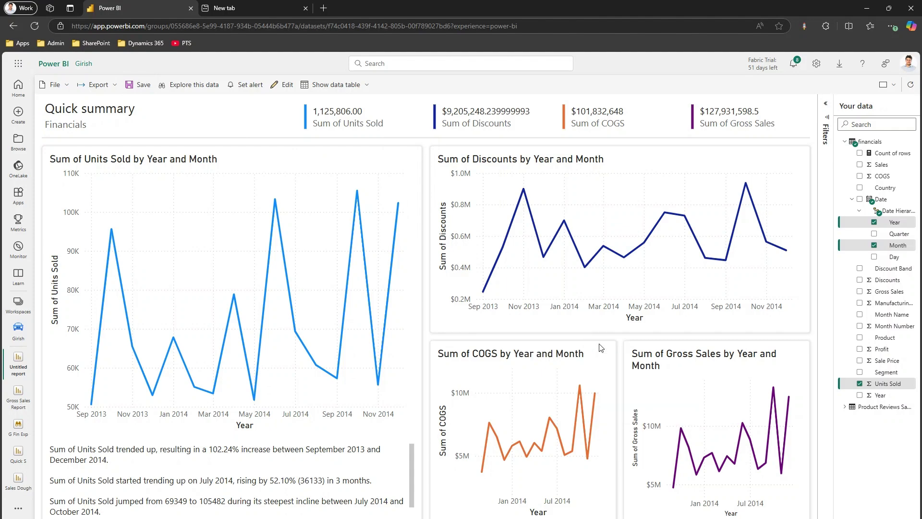
Personalize the Sum of COGS by Year and Month visual by converting it to a donut chart
left_click(592, 356)
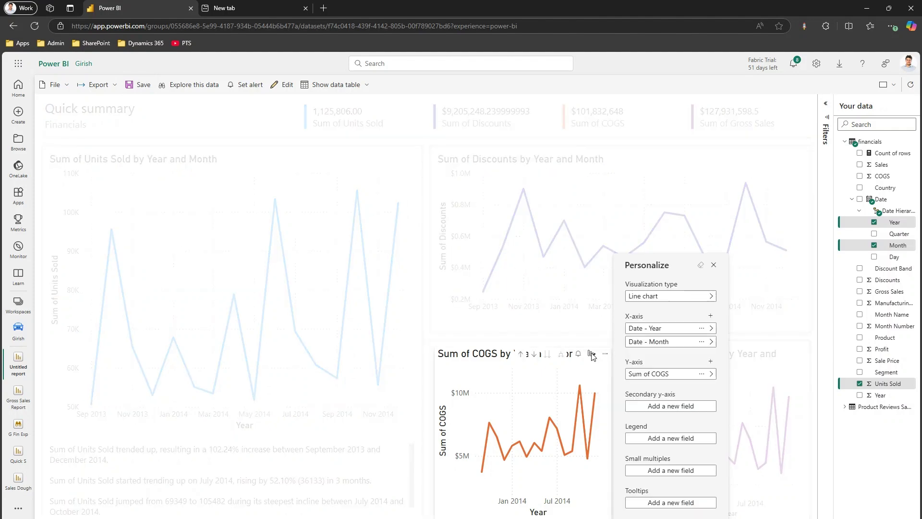
left_click(676, 296)
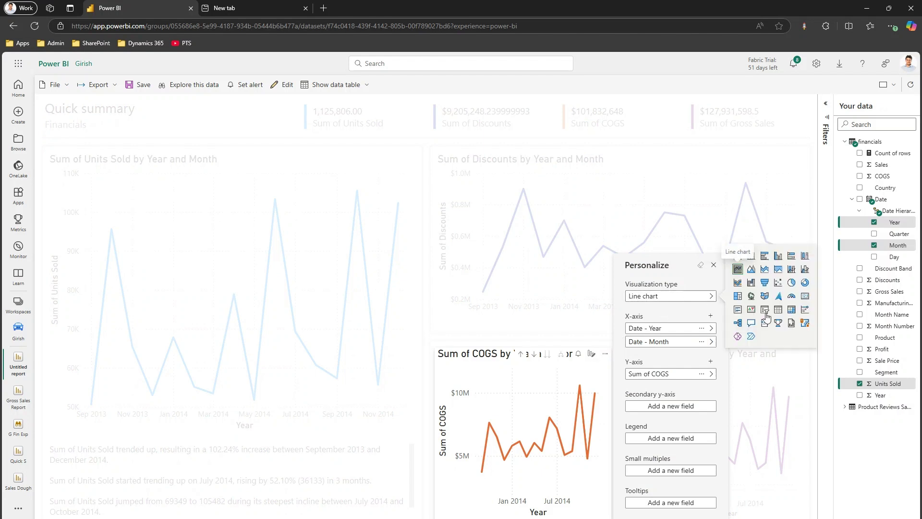
left_click(808, 285)
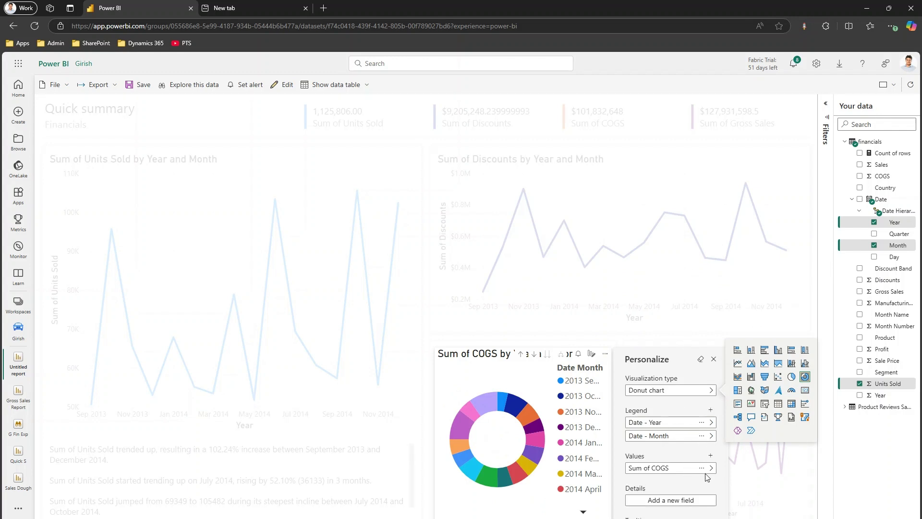
left_click(756, 328)
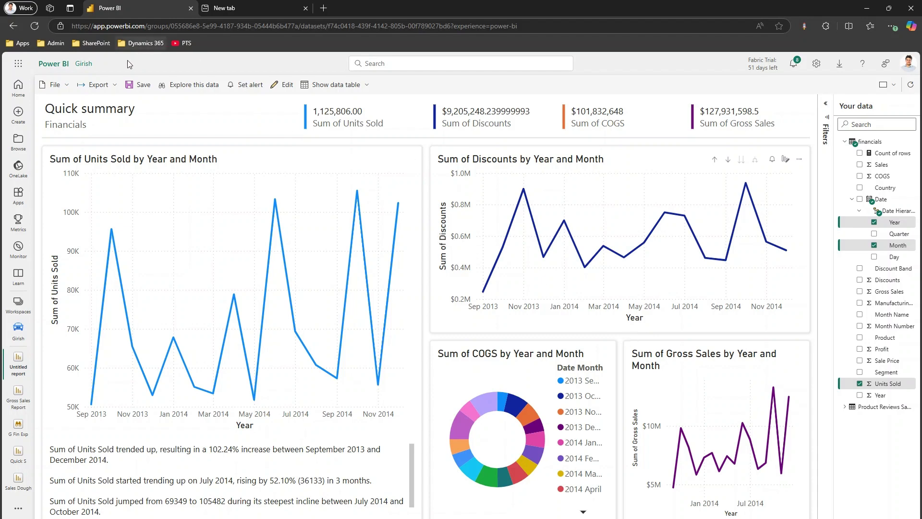
Save the auto-created report in the current workspace under the name Auto Finance
left_click(139, 85)
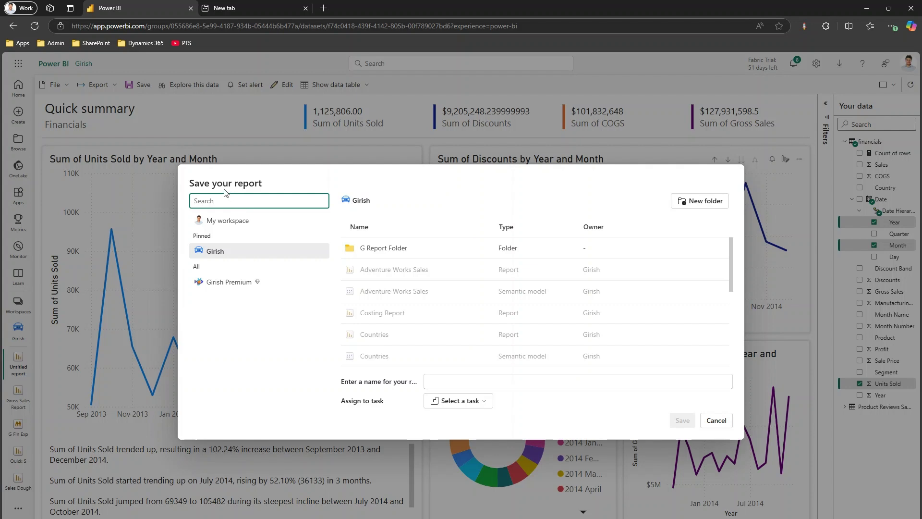
left_click_drag(190, 183, 270, 191)
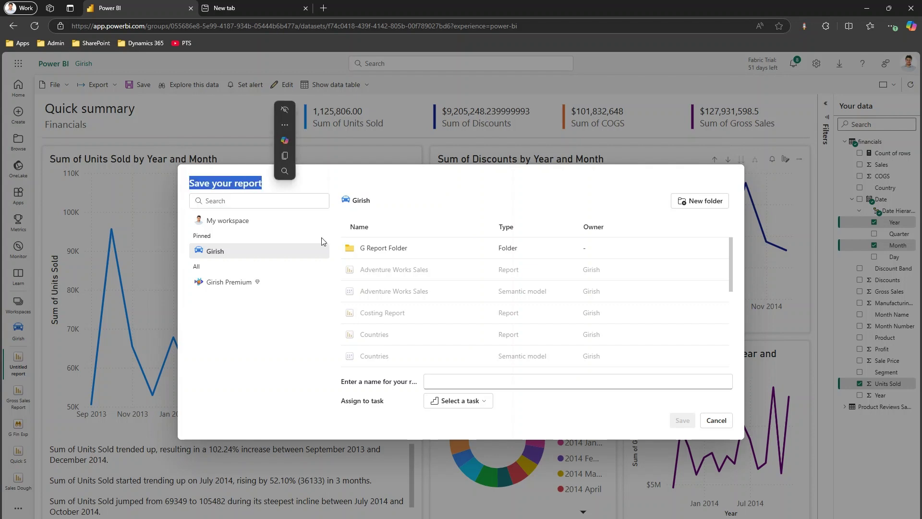
left_click(498, 383)
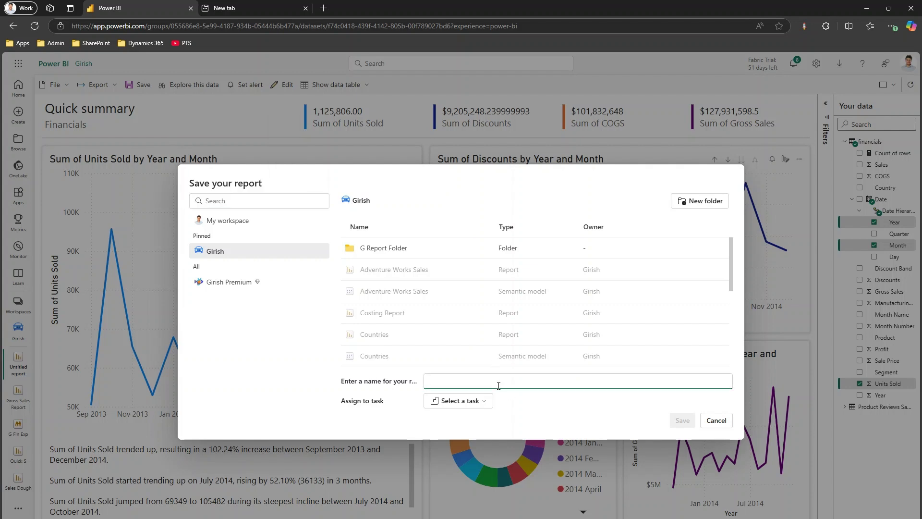
type("Auto Fi")
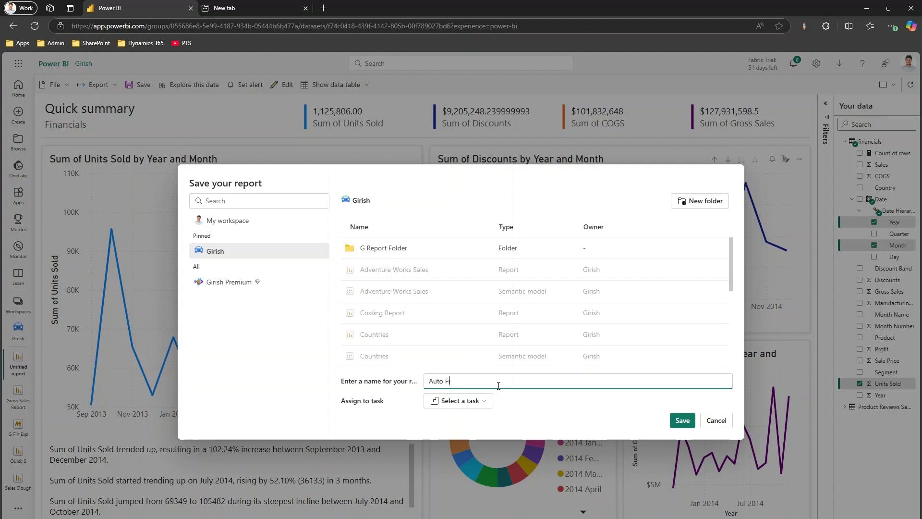
type("nance")
left_click(690, 419)
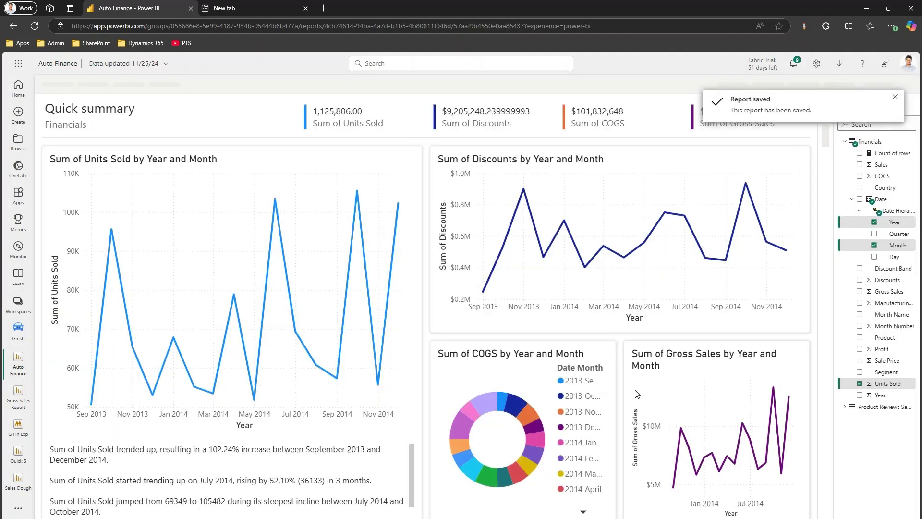
Examine the file, embed, export and additional options available for the saved Auto Finance report
left_click(61, 86)
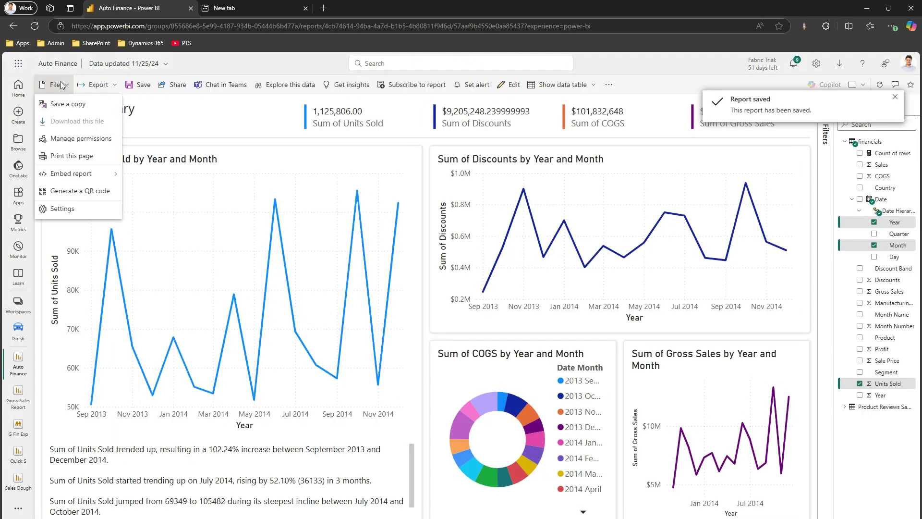
mouse_move(93, 179)
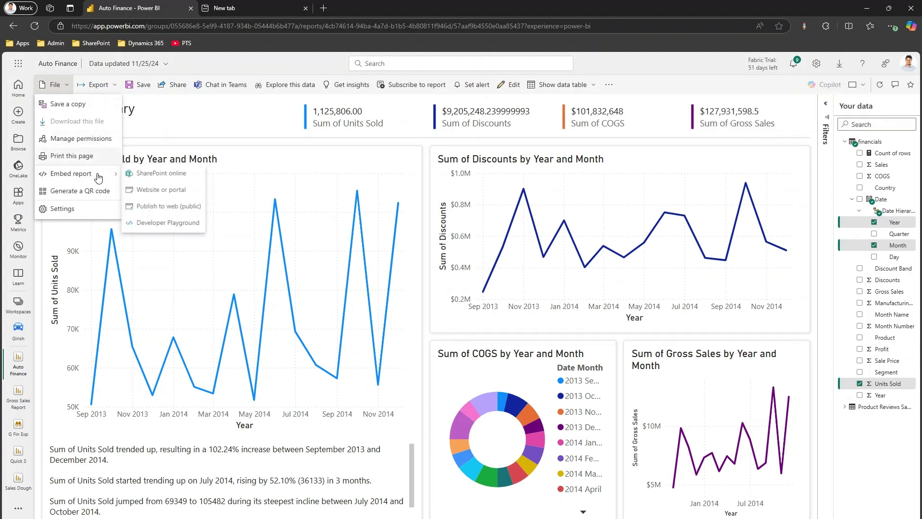
left_click(112, 91)
left_click(113, 90)
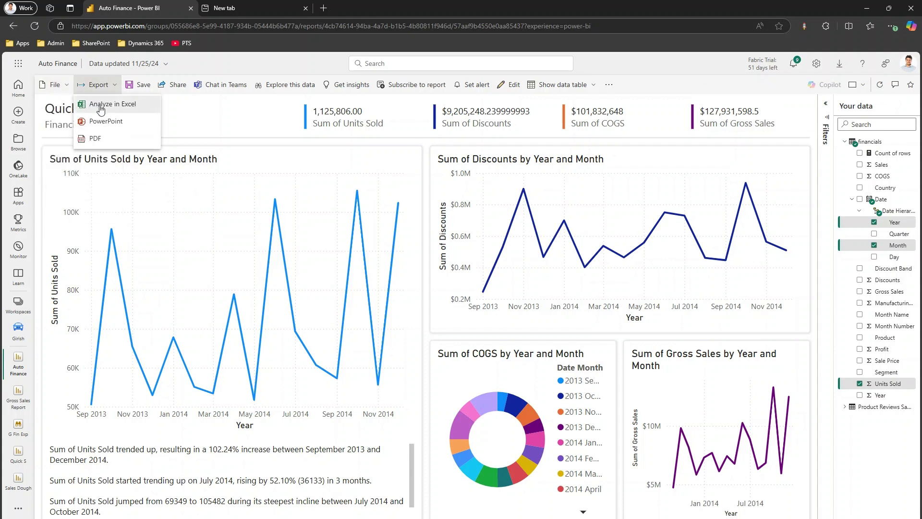
left_click(325, 59)
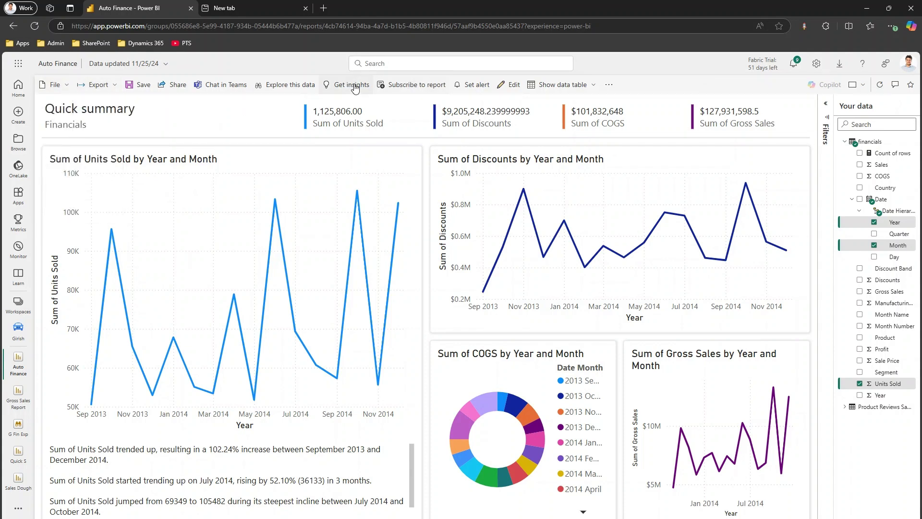
left_click(609, 86)
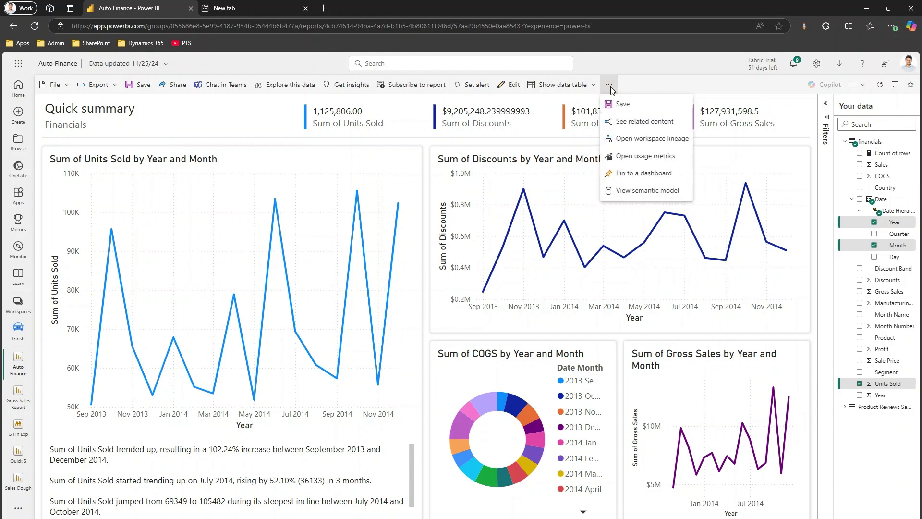
left_click(645, 84)
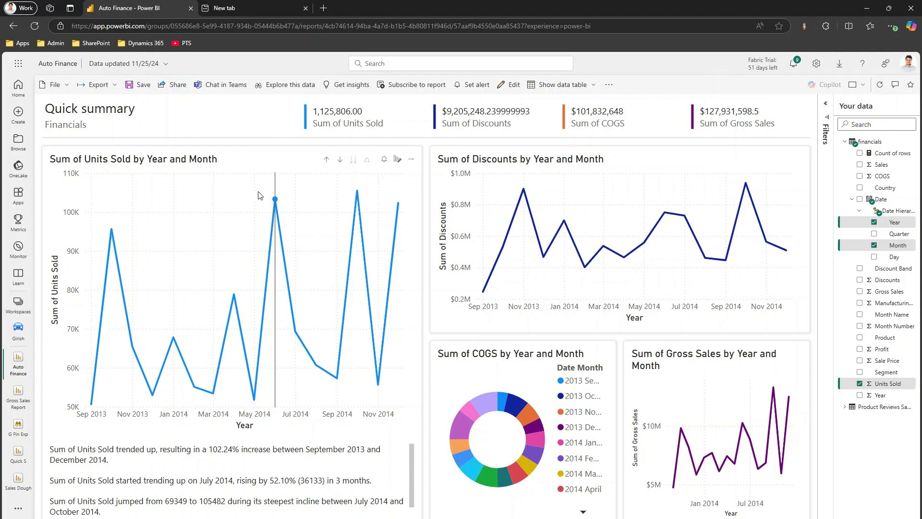
Check the Auto Finance report's item options in the workspace list and reopen the report
left_click(17, 309)
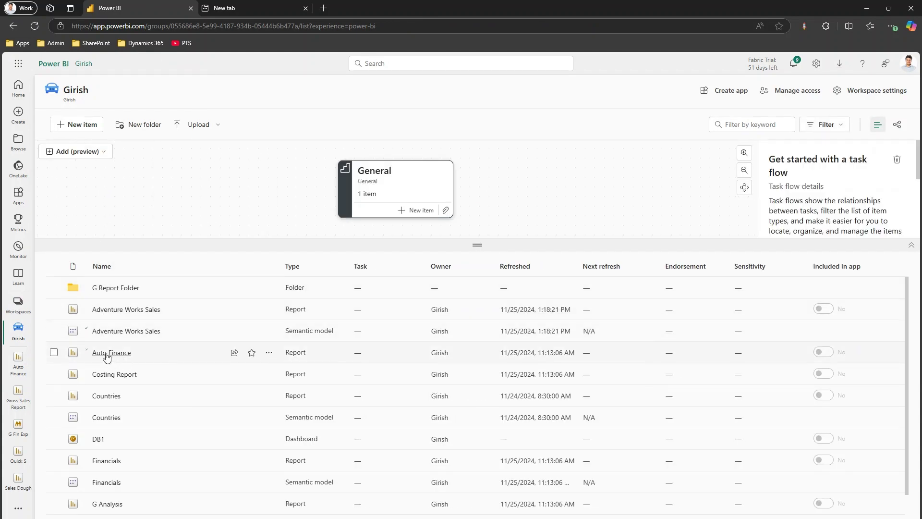
left_click(268, 354)
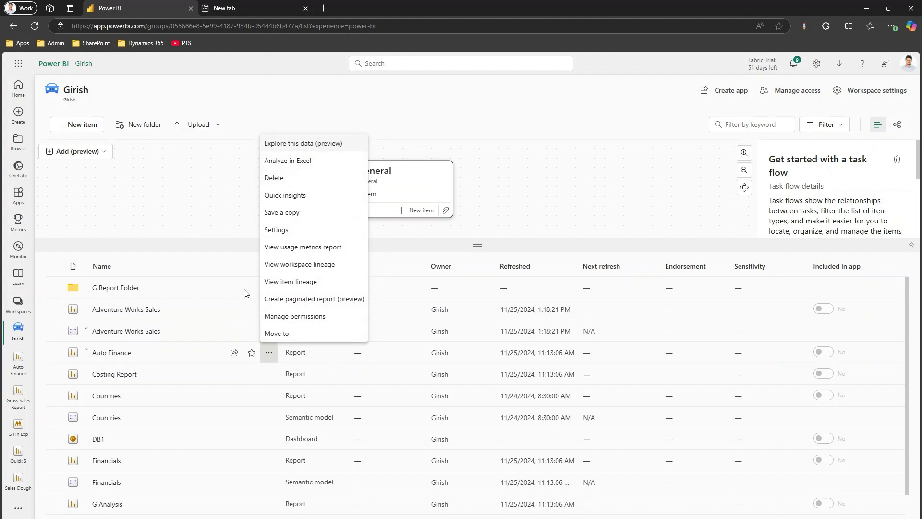
left_click(104, 358)
left_click(104, 357)
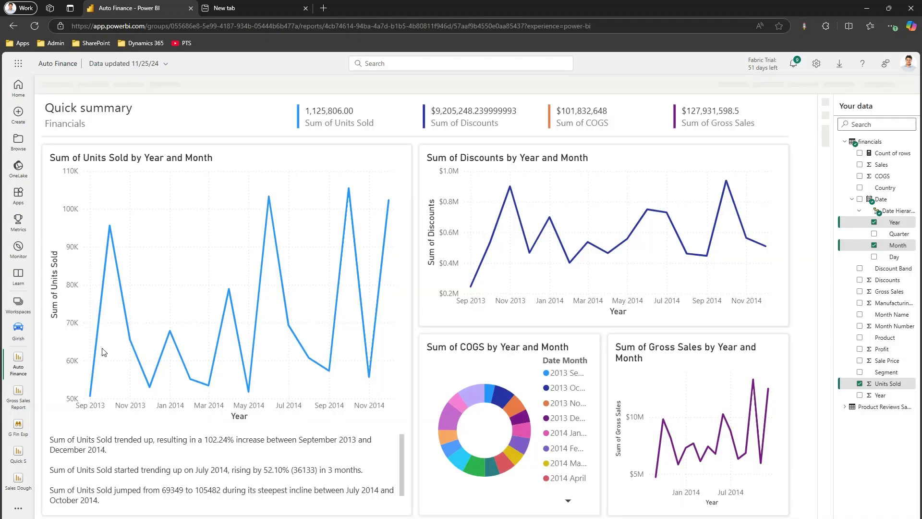
Review the .pbix download choices for the Auto Finance report and cancel without downloading
left_click(64, 85)
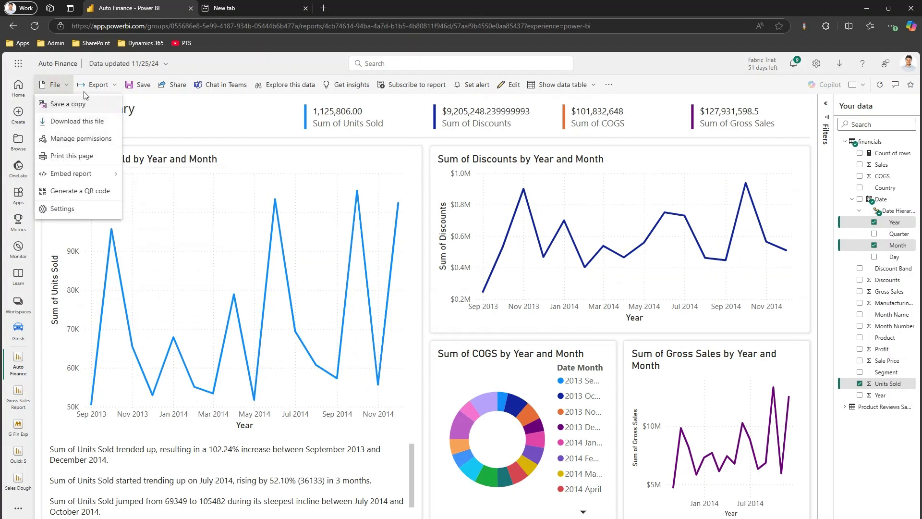
left_click(89, 123)
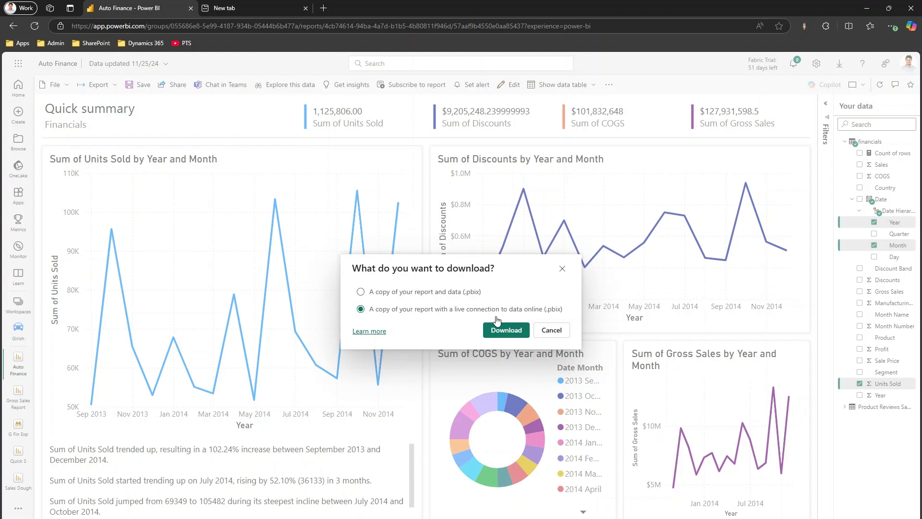
left_click(548, 332)
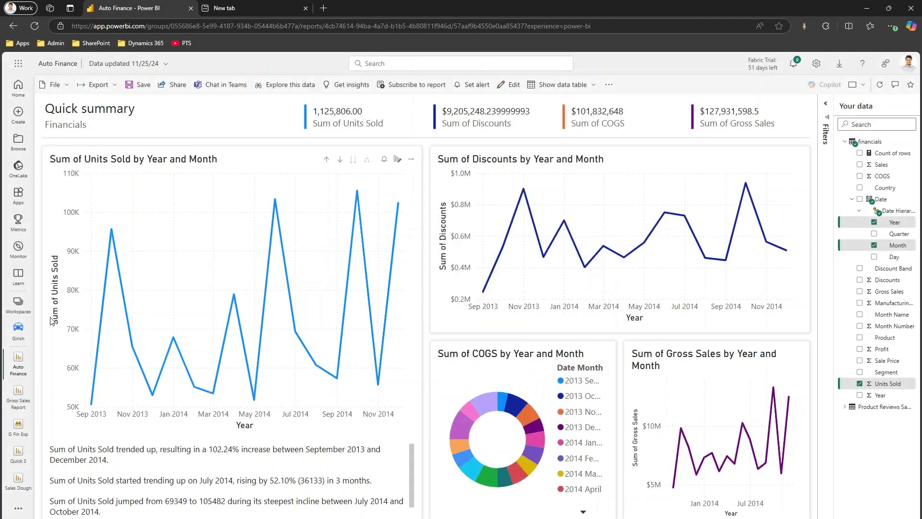
Open the Gross Sales Report from the workspace and review its .pbix download choices without downloading
left_click(15, 310)
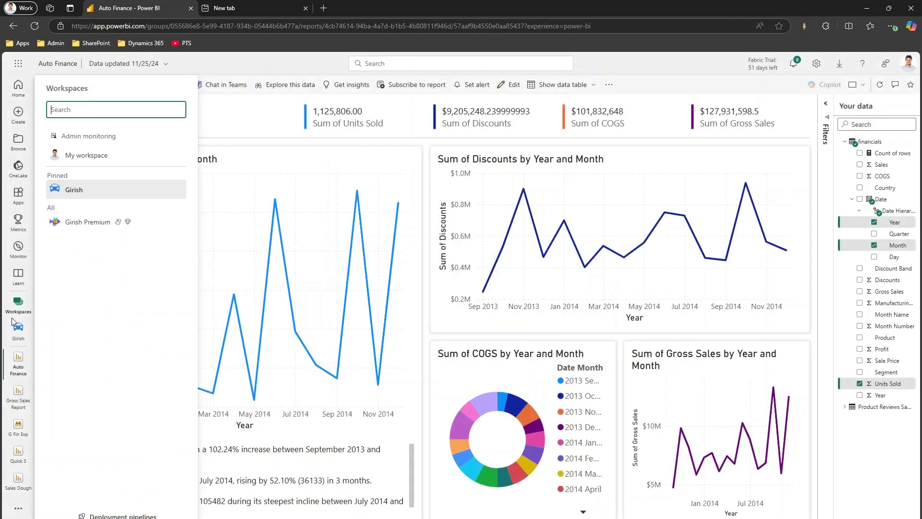
left_click(91, 191)
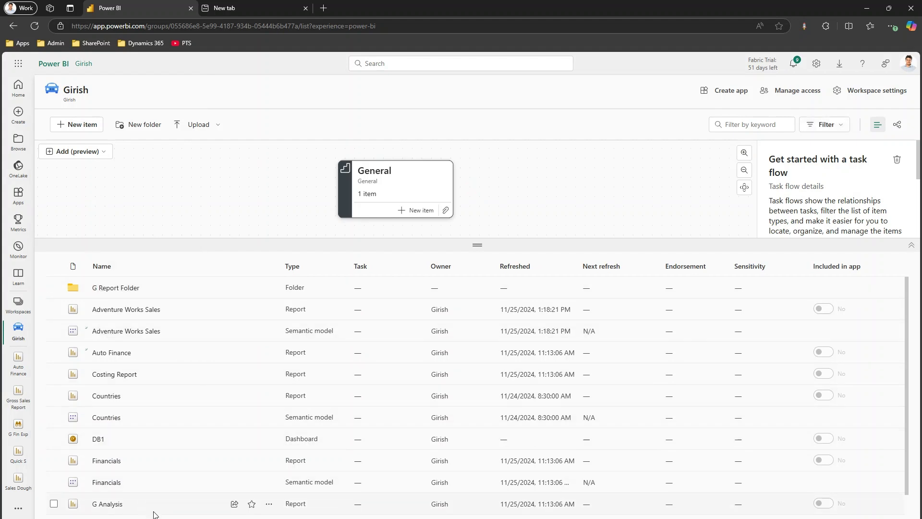
scroll(154, 514, "down", 3)
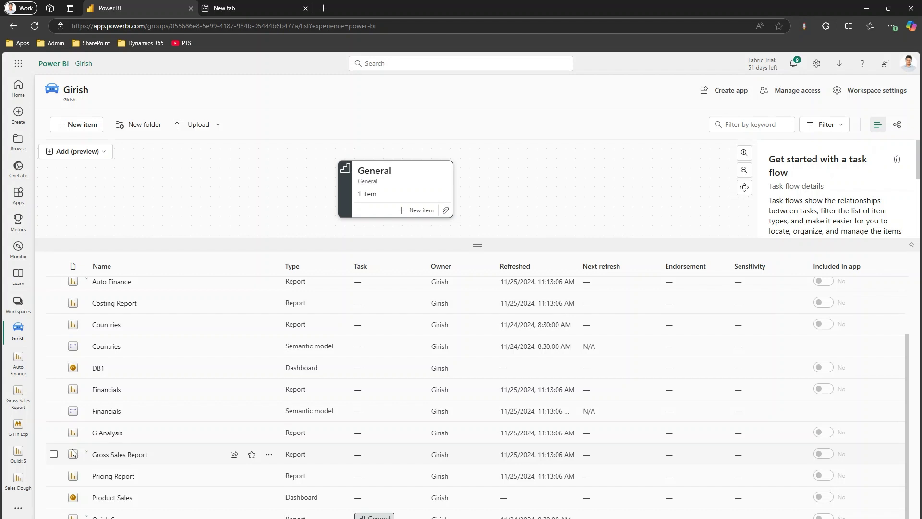
left_click(112, 456)
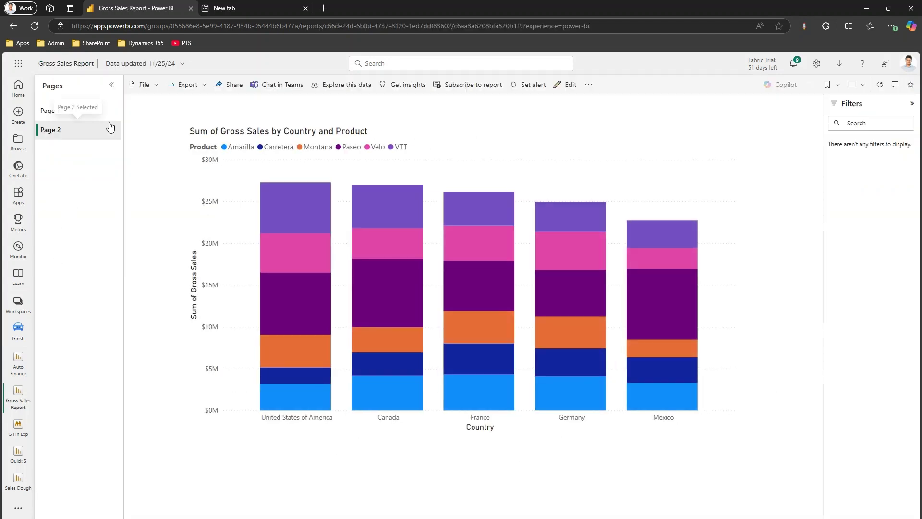
left_click(154, 87)
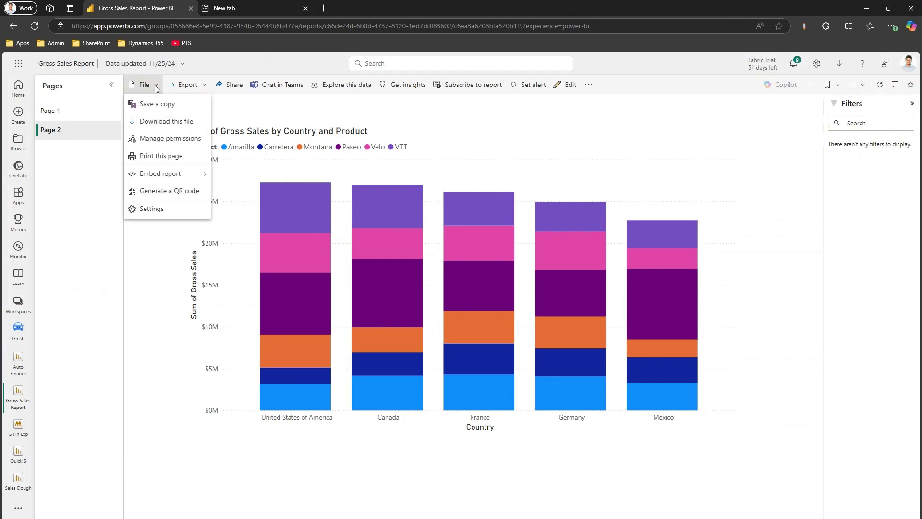
left_click(157, 121)
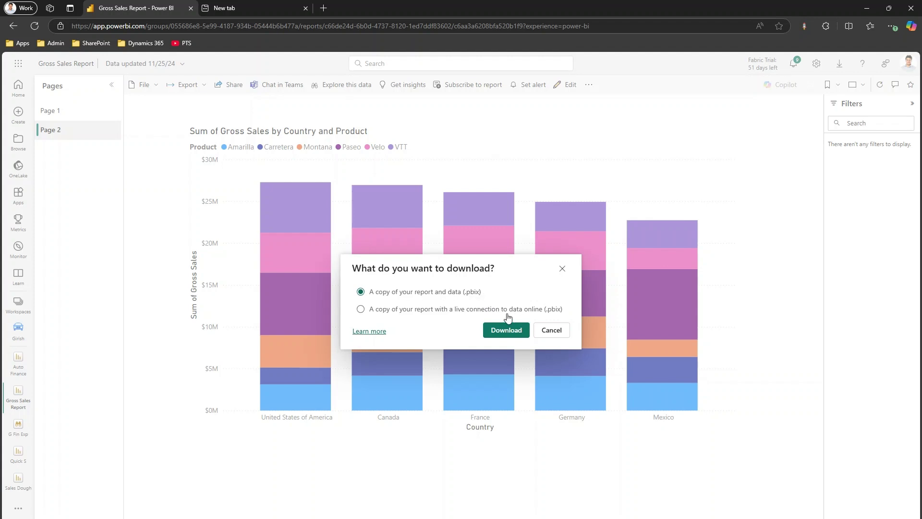
left_click(542, 331)
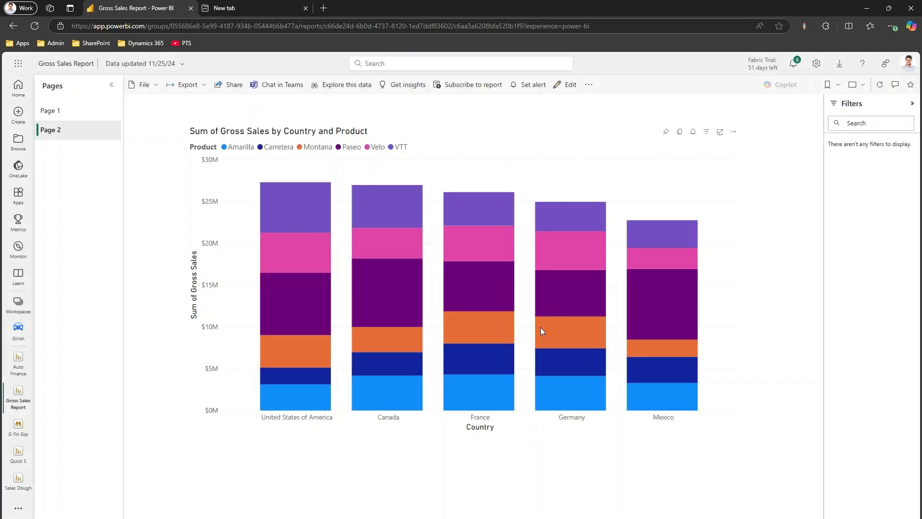
Switch the Gross Sales Report to edit mode and examine its file options
left_click(571, 87)
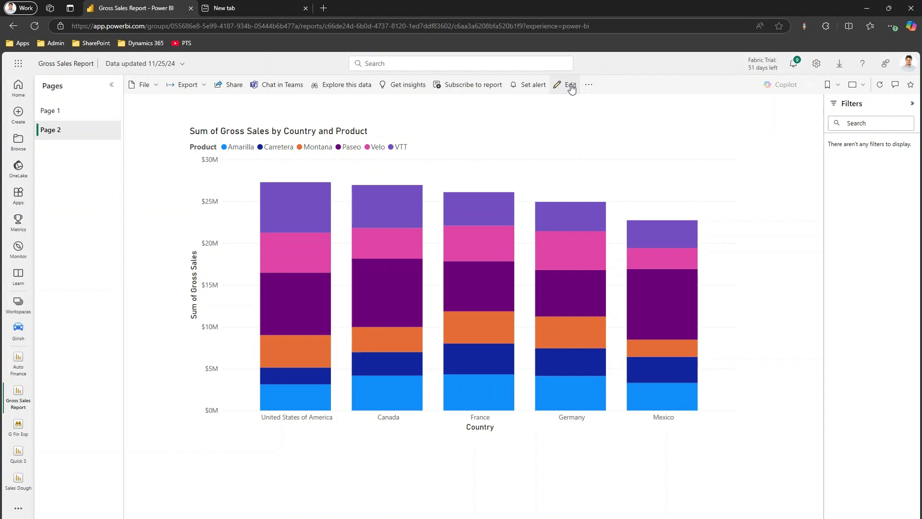
left_click(45, 85)
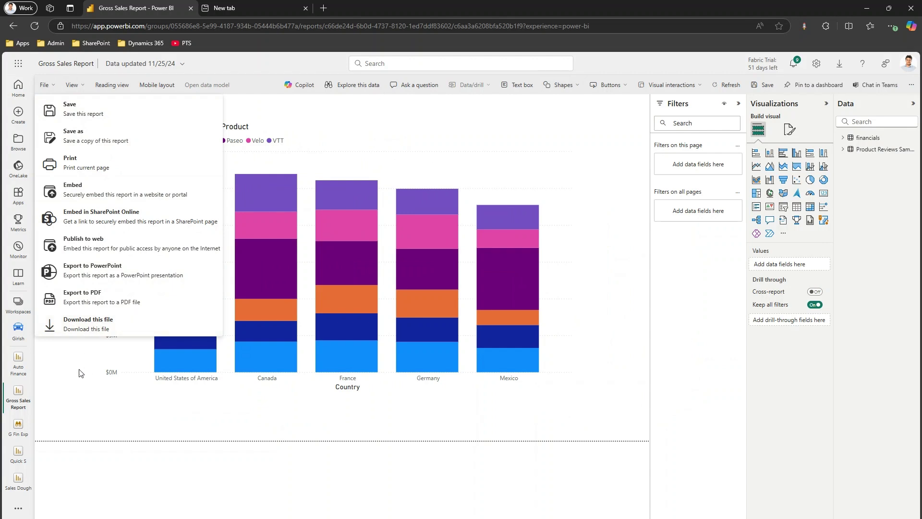
left_click(62, 376)
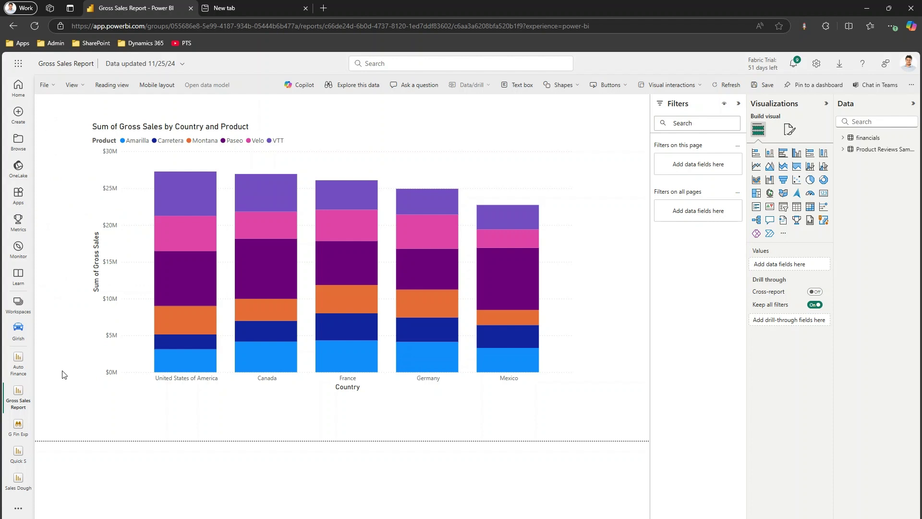
Return to the workspace and sort its items by type in descending order
left_click(24, 330)
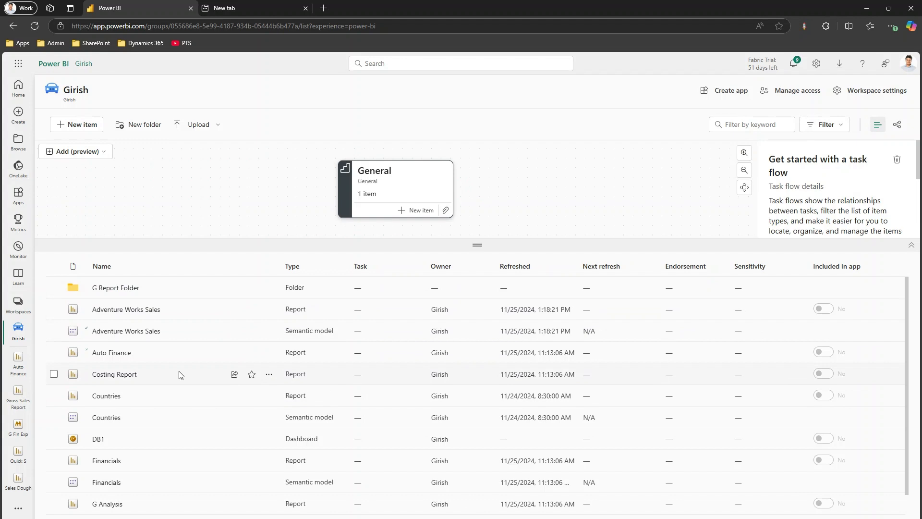
left_click(296, 268)
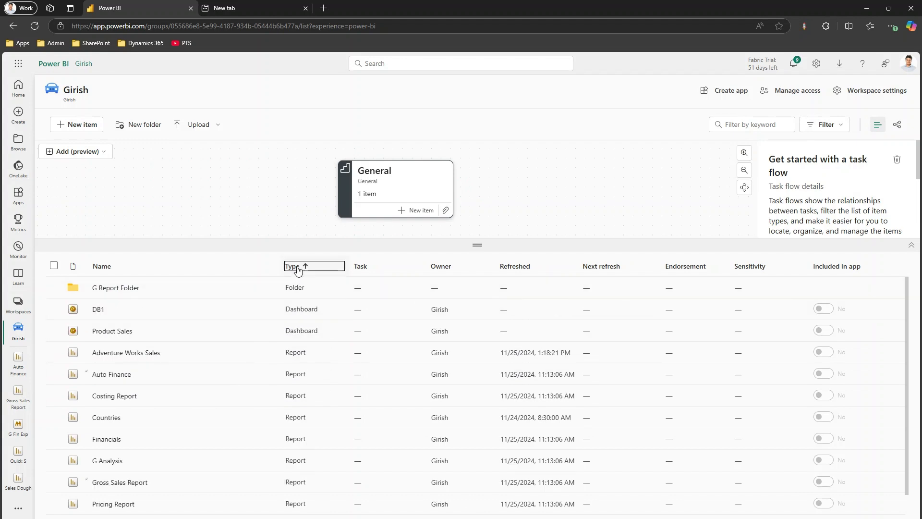
left_click(298, 270)
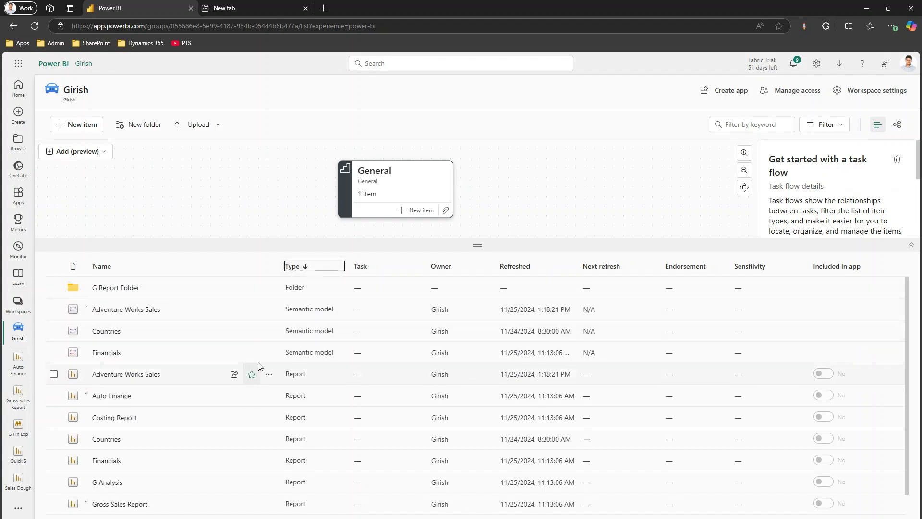
Auto-create another report from the Financials semantic model, choosing to pre-select its data, and widen the field list
left_click(271, 353)
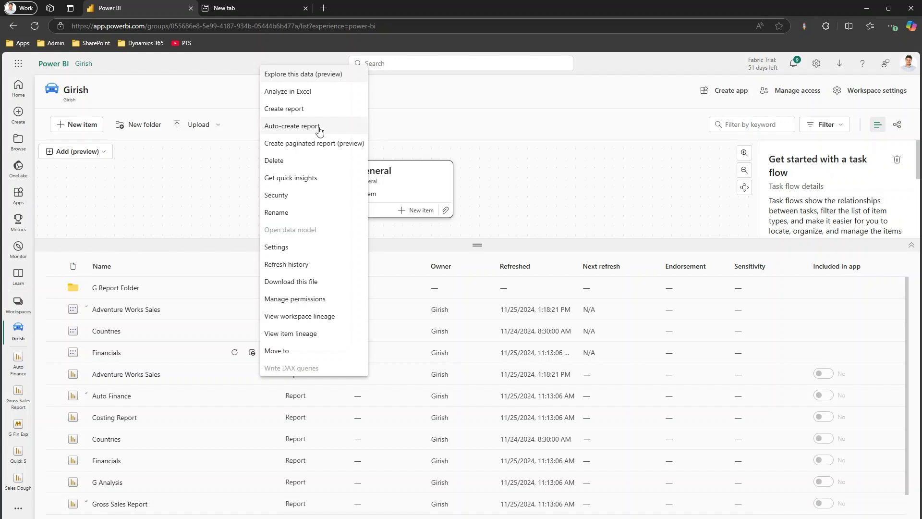
left_click(320, 129)
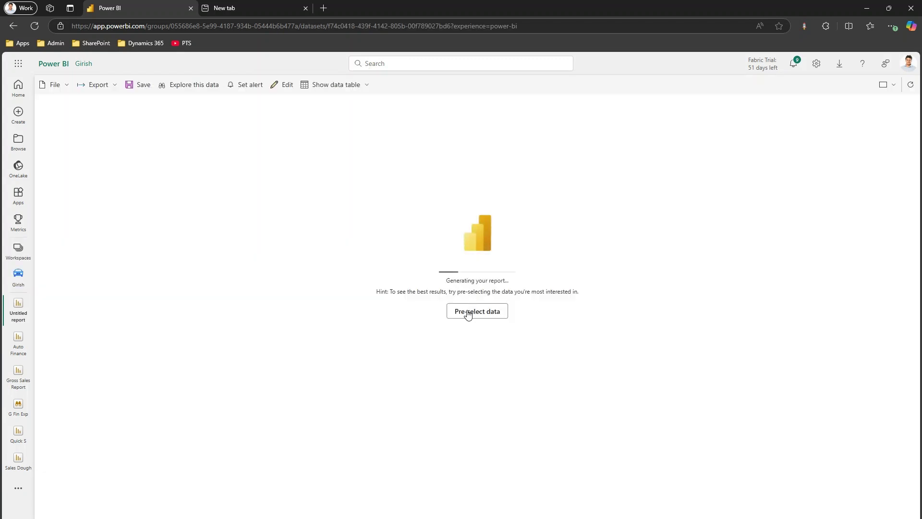
left_click(468, 311)
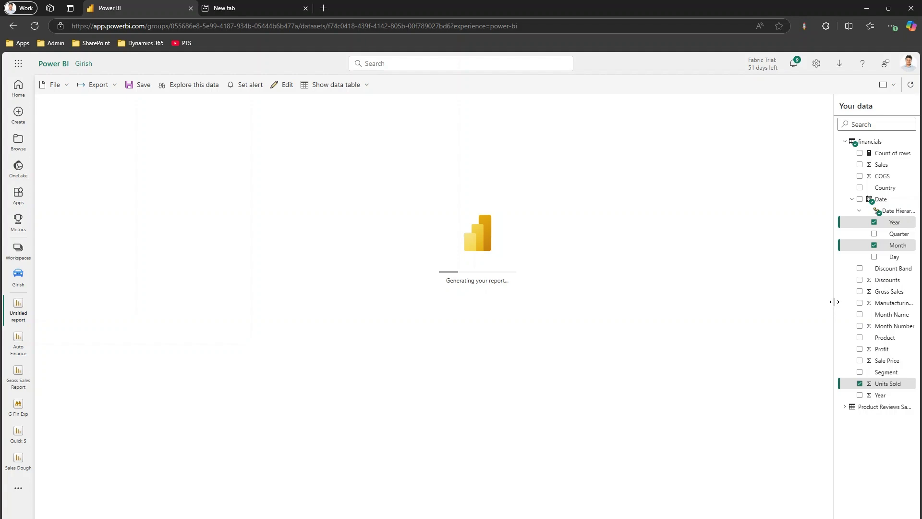
left_click_drag(834, 301, 755, 298)
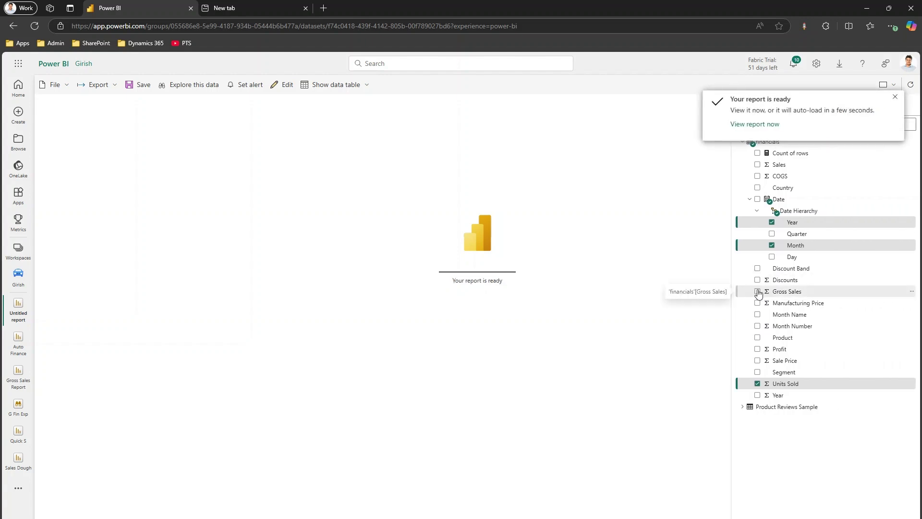
Add Gross Sales, Profit, Segment, Year and Discount Band to the auto-created report's data, keeping Units Sold selected
left_click(758, 384)
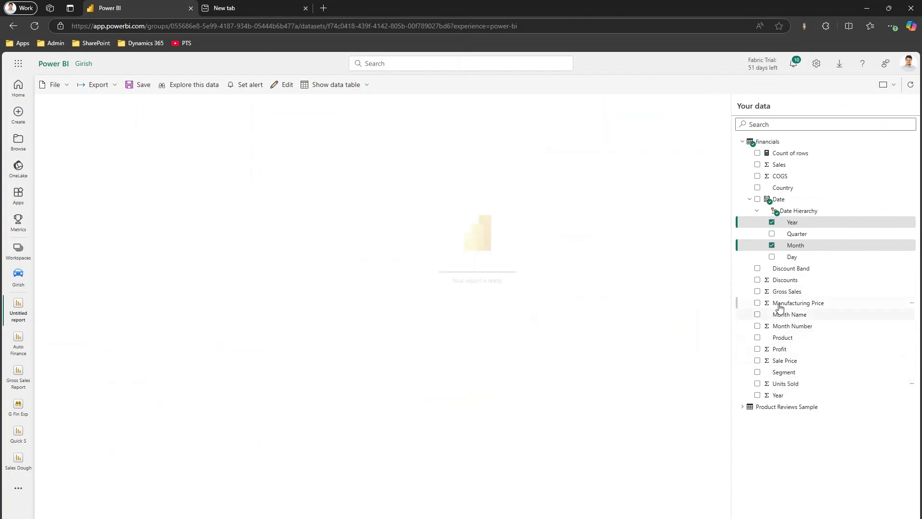
left_click(757, 291)
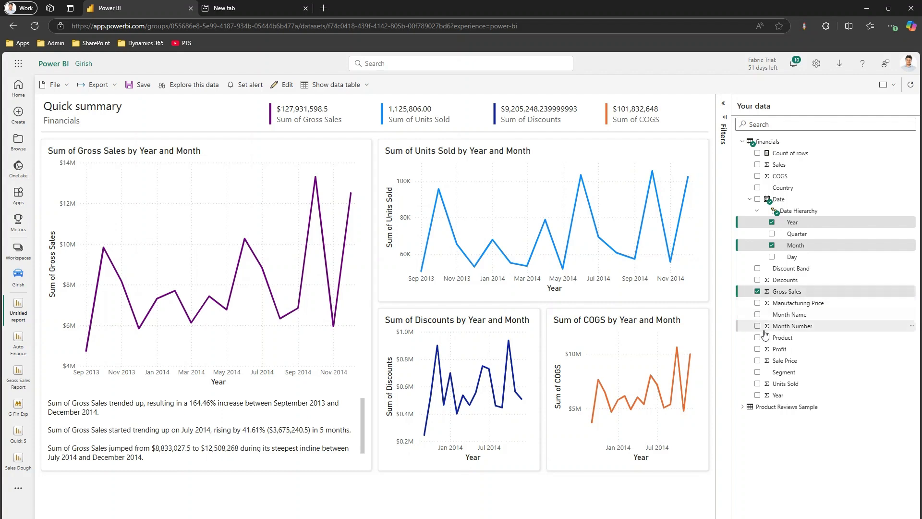
left_click(759, 349)
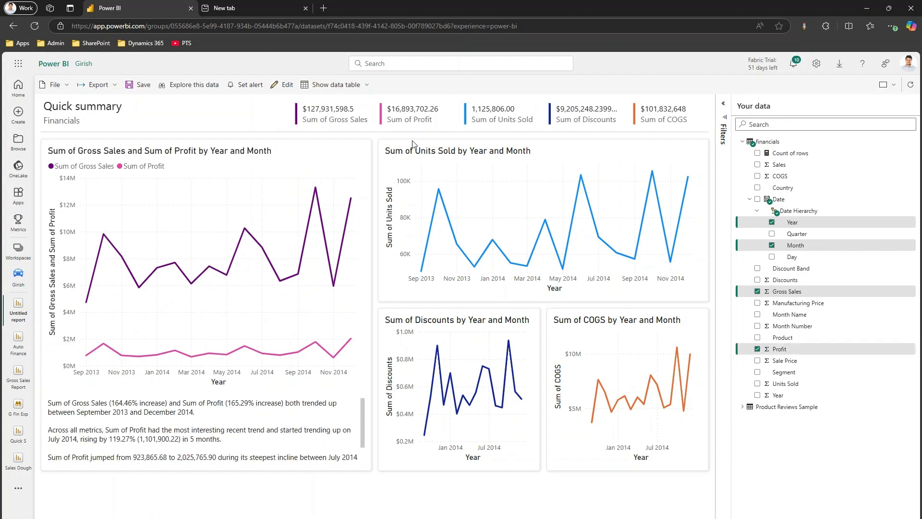
left_click(757, 372)
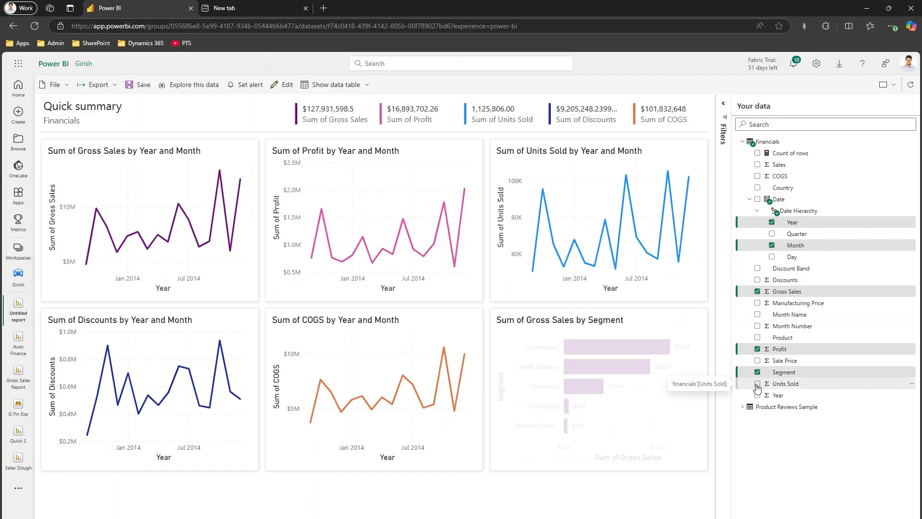
left_click(758, 385)
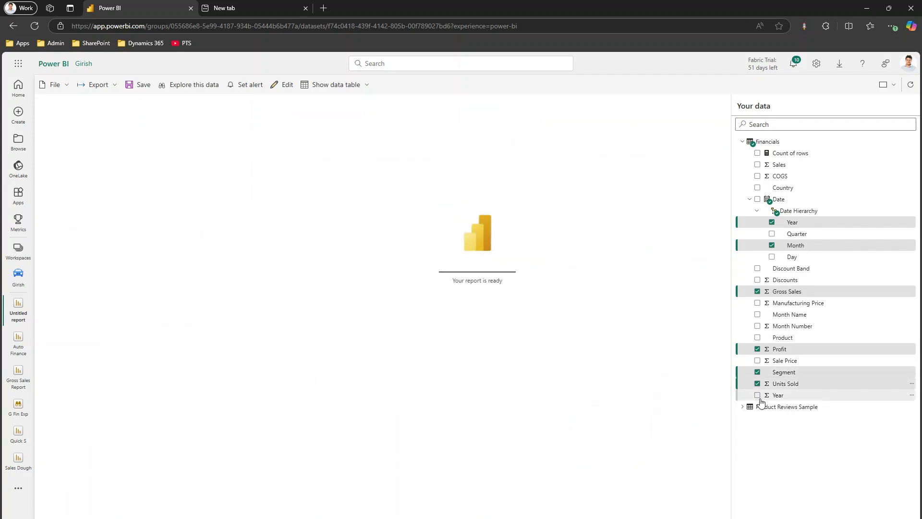
left_click(757, 395)
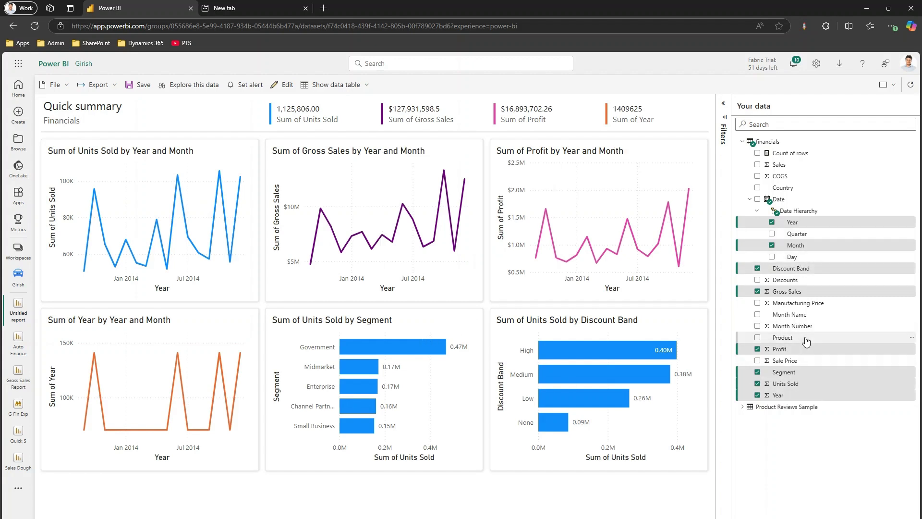
Add the Reviews and ReviewCode fields from the Product Reviews Sample table to the auto-created report's data
left_click(743, 408)
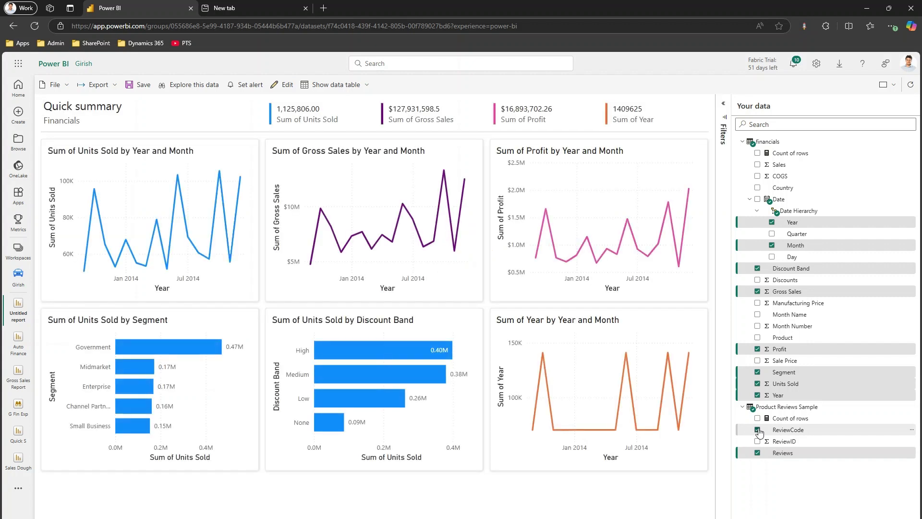
left_click(757, 429)
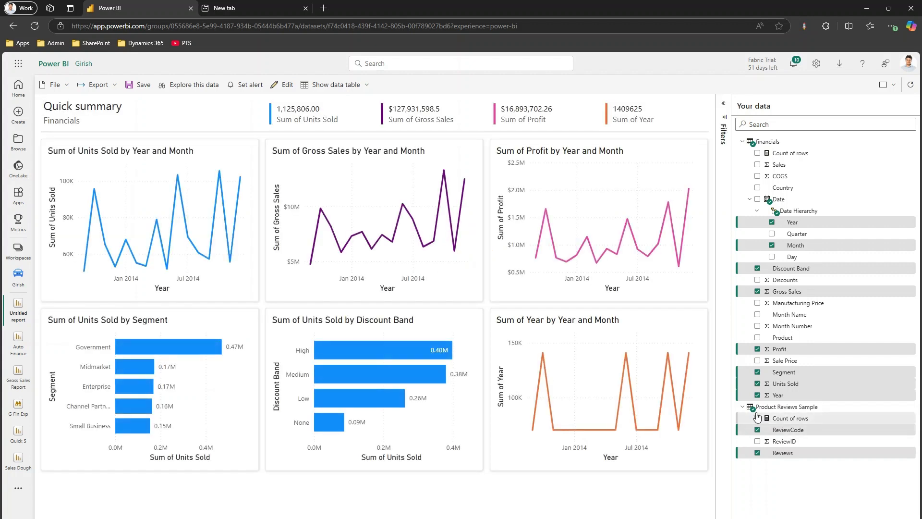
Remove Profit, Units Sold, Year, Segment, Gross Sales, Discount Band and the date hierarchy's Month and Year from the report's data
left_click(757, 349)
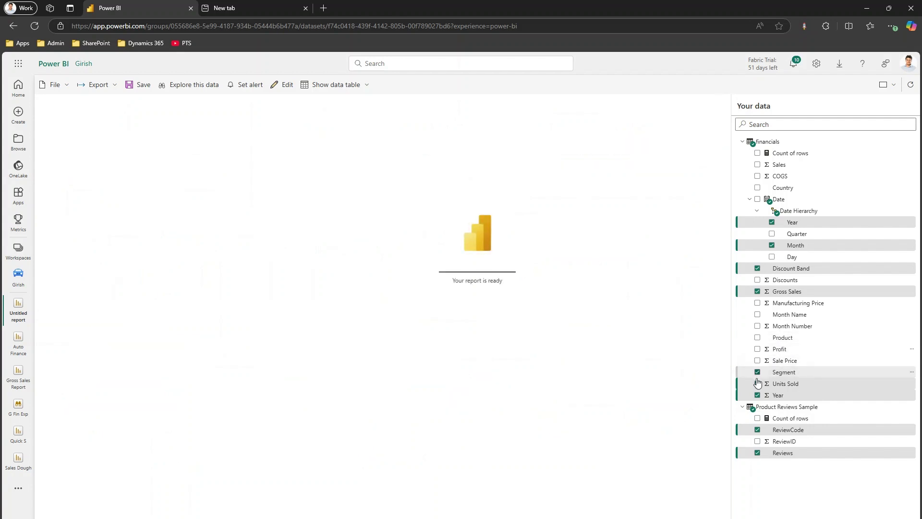
left_click(757, 384)
left_click(757, 395)
left_click(757, 372)
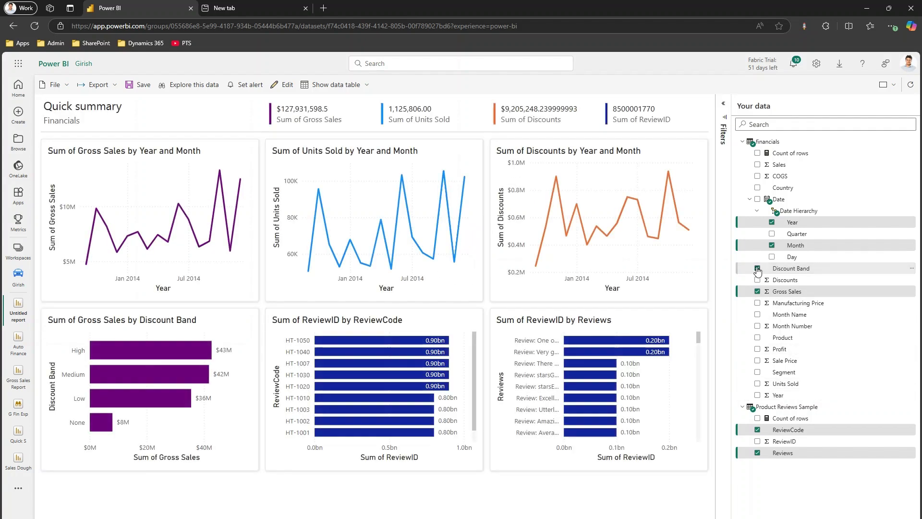
left_click(757, 291)
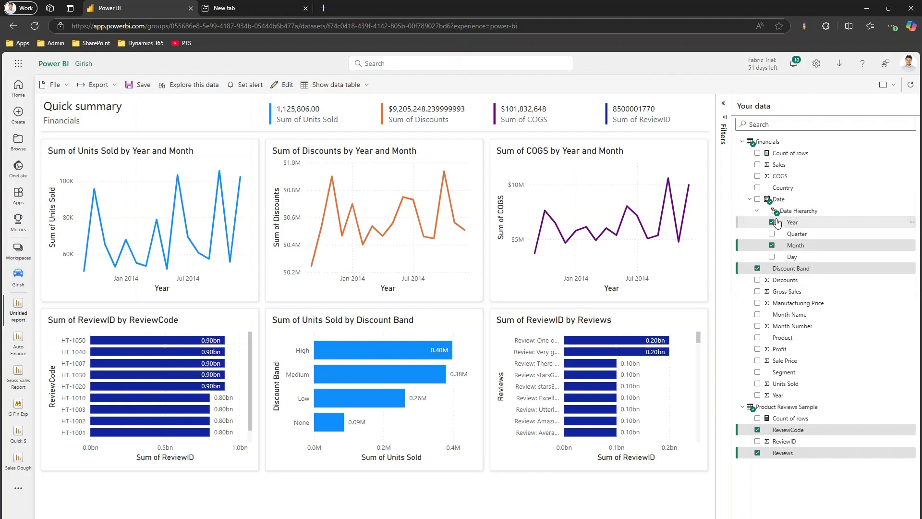
left_click(757, 268)
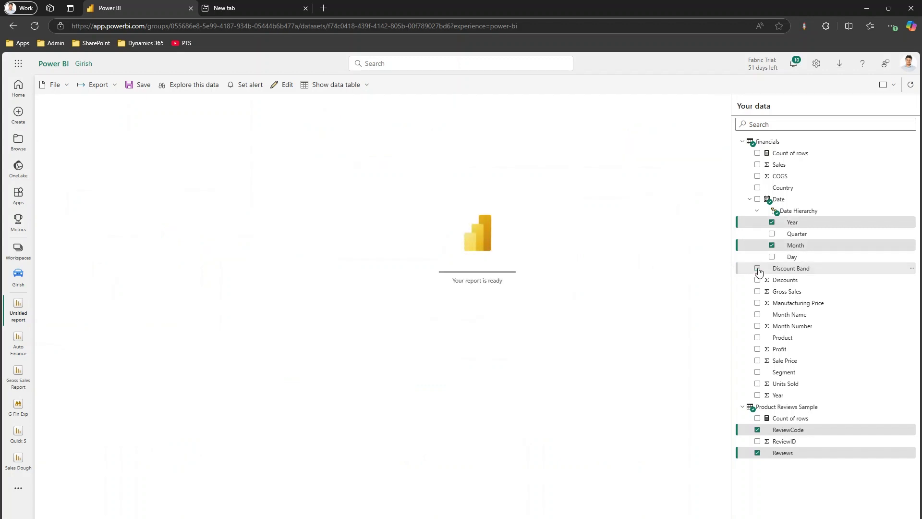
left_click(772, 245)
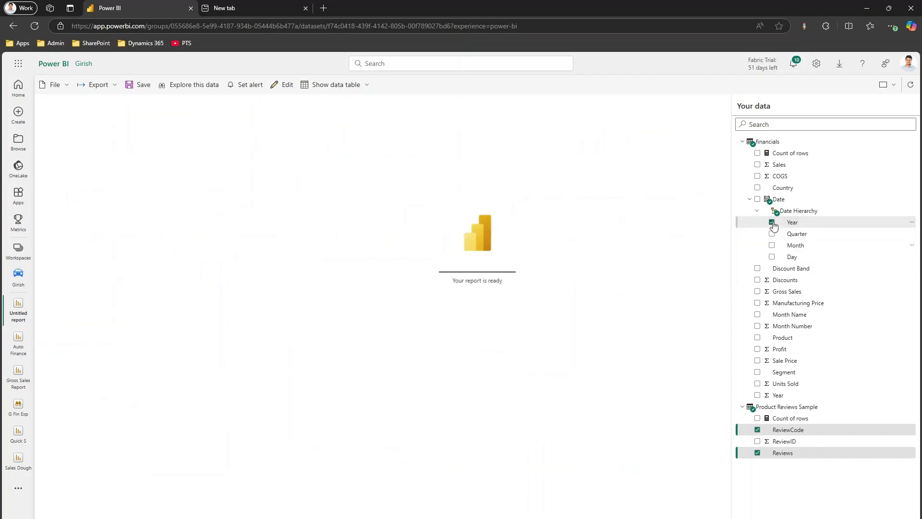
left_click(771, 223)
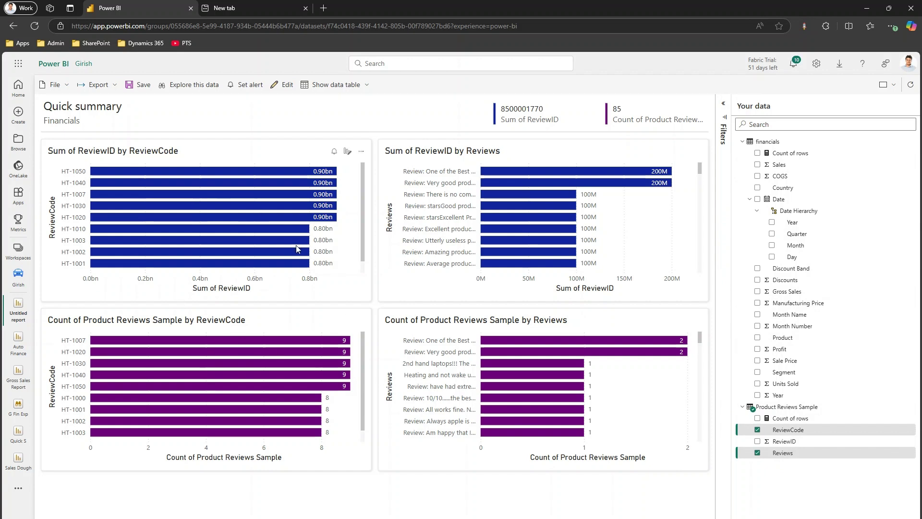
Add Profit and the Product Reviews Sample table's Count of rows to the report's data, and remove ReviewCode
mouse_move(611, 357)
left_click(757, 349)
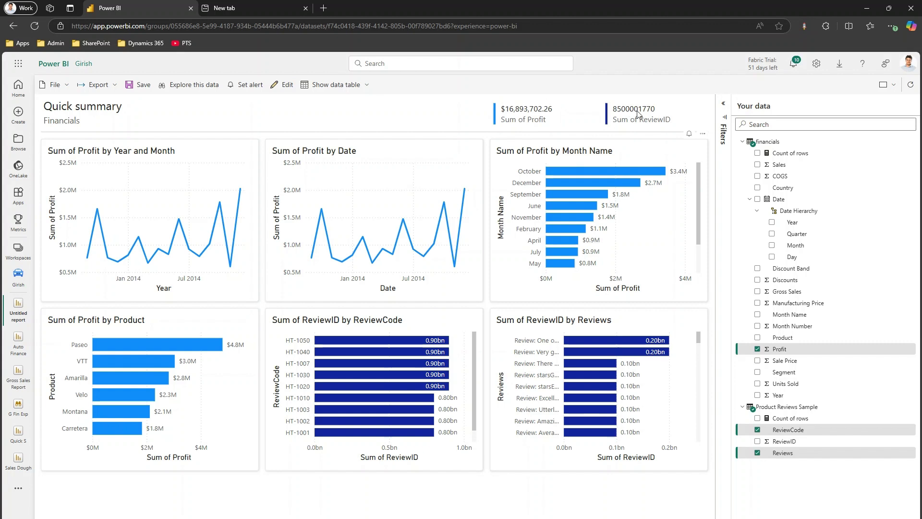
left_click(757, 418)
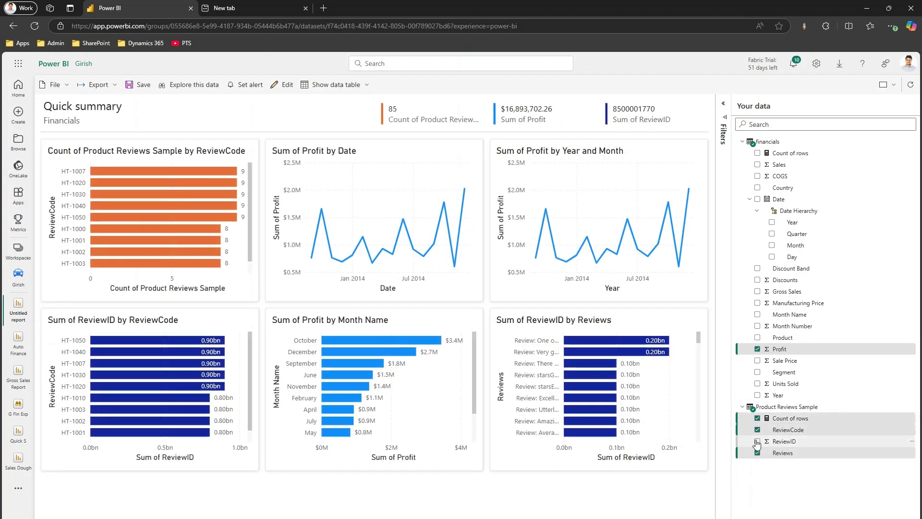
left_click(757, 431)
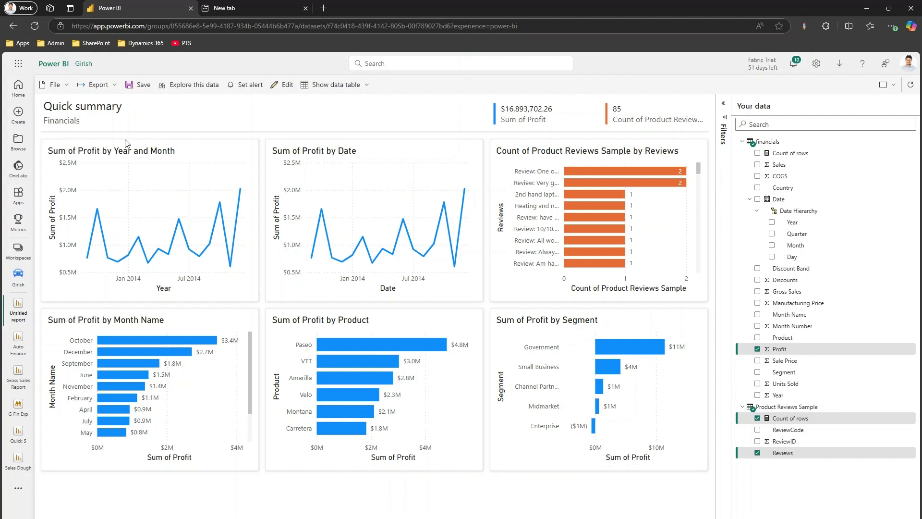
Leave the auto-created report without saving its changes and return to the workspace
left_click(18, 259)
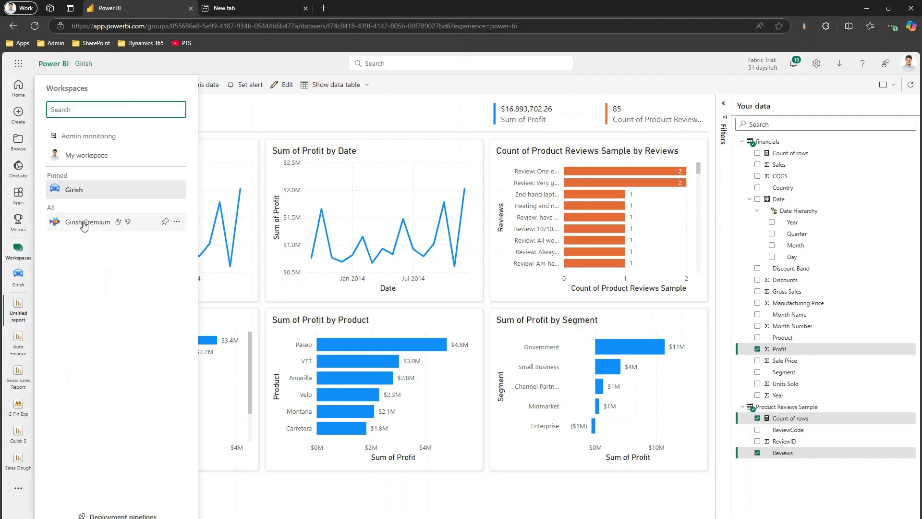
left_click(82, 193)
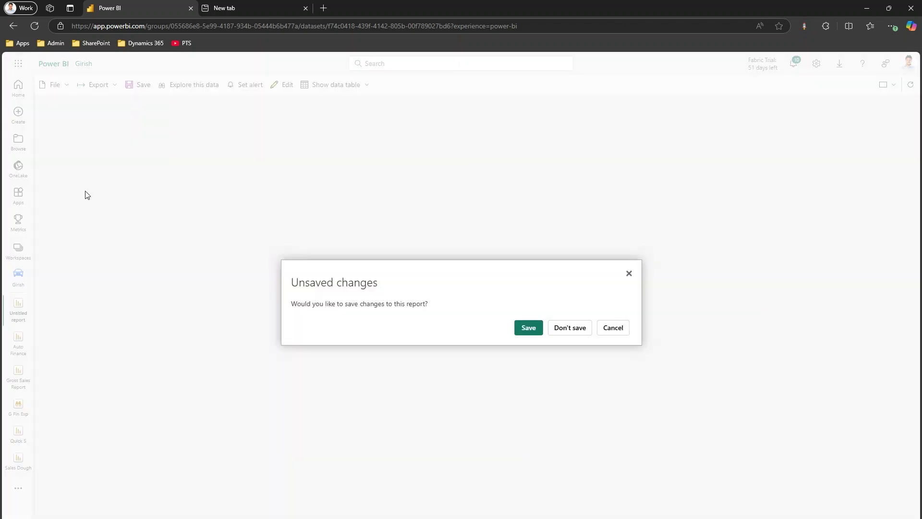
left_click(617, 331)
left_click(26, 279)
left_click(581, 329)
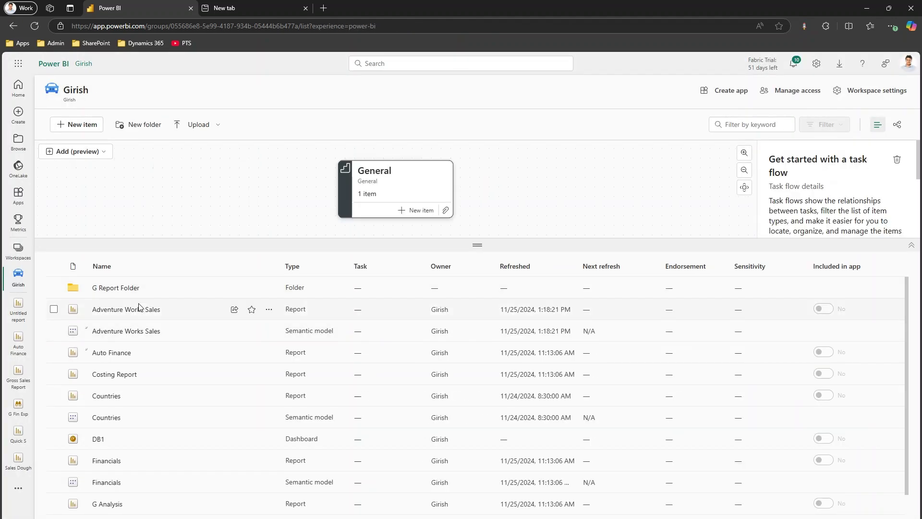
Sort the workspace items by type in descending order and open the available actions for the Financials semantic model
left_click(301, 268)
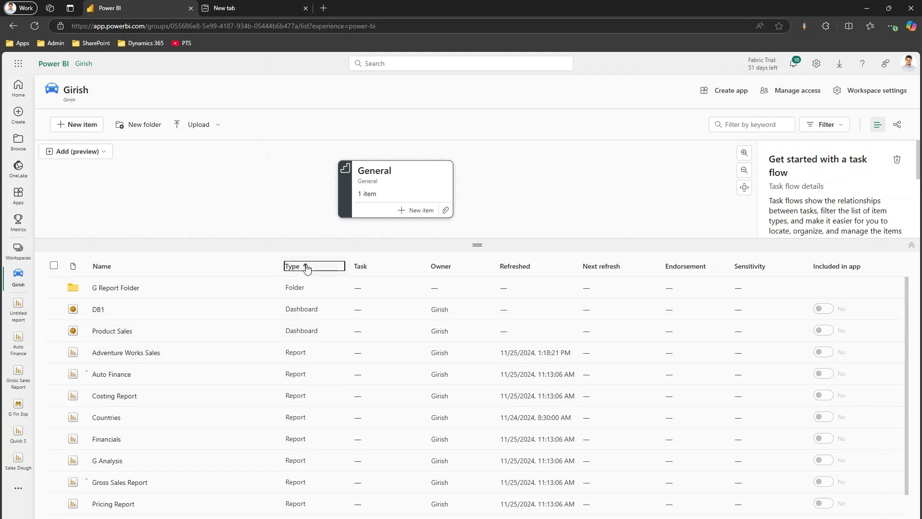
left_click(308, 267)
left_click(266, 354)
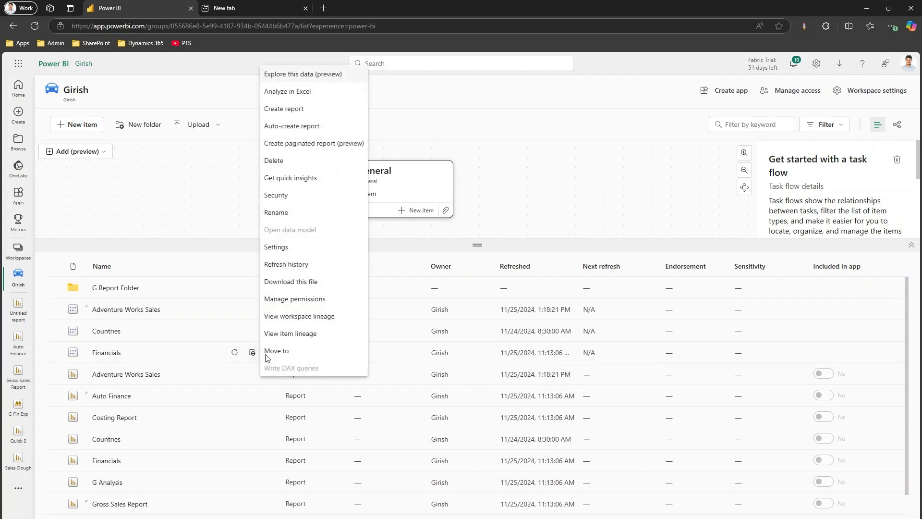